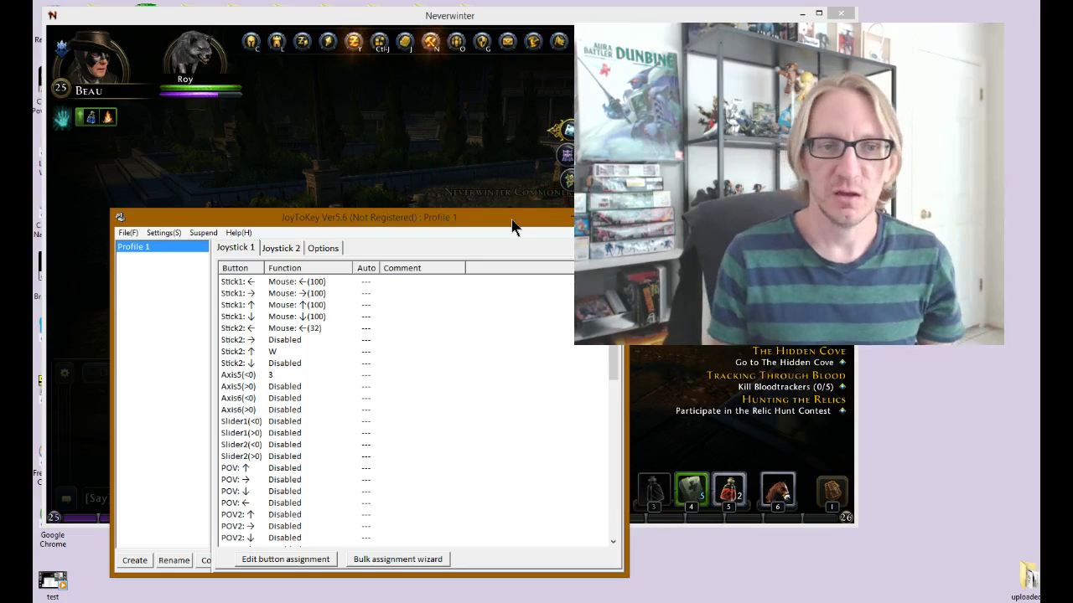
# Switch to the Neverwinter window, resume the game to try out the controller, and return to JoyToKey.
pyautogui.moveTo(512, 227); pyautogui.dragTo(470, 201)
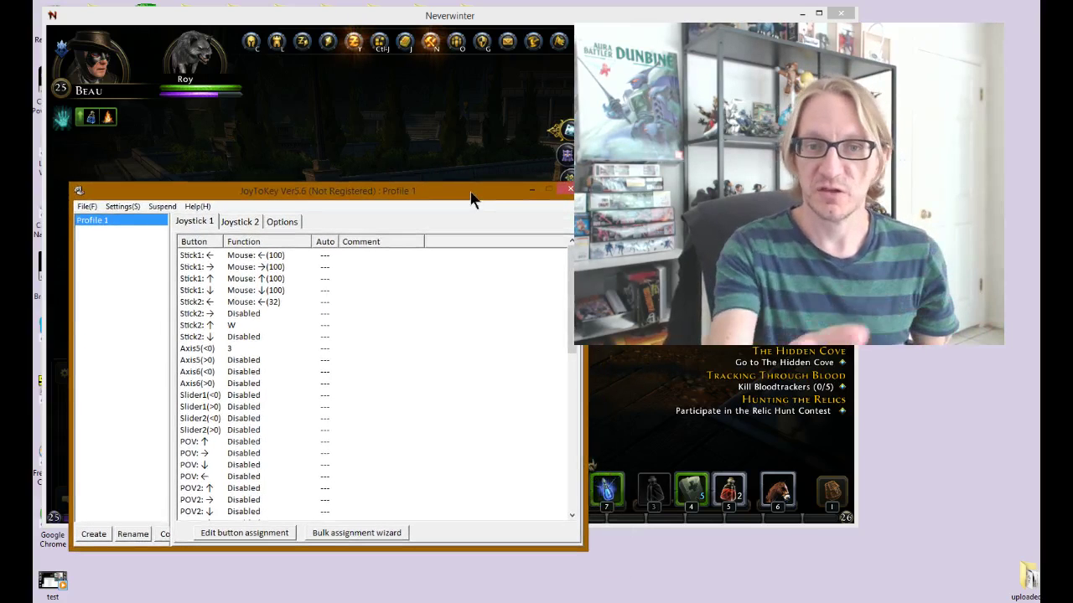
pyautogui.click(432, 110)
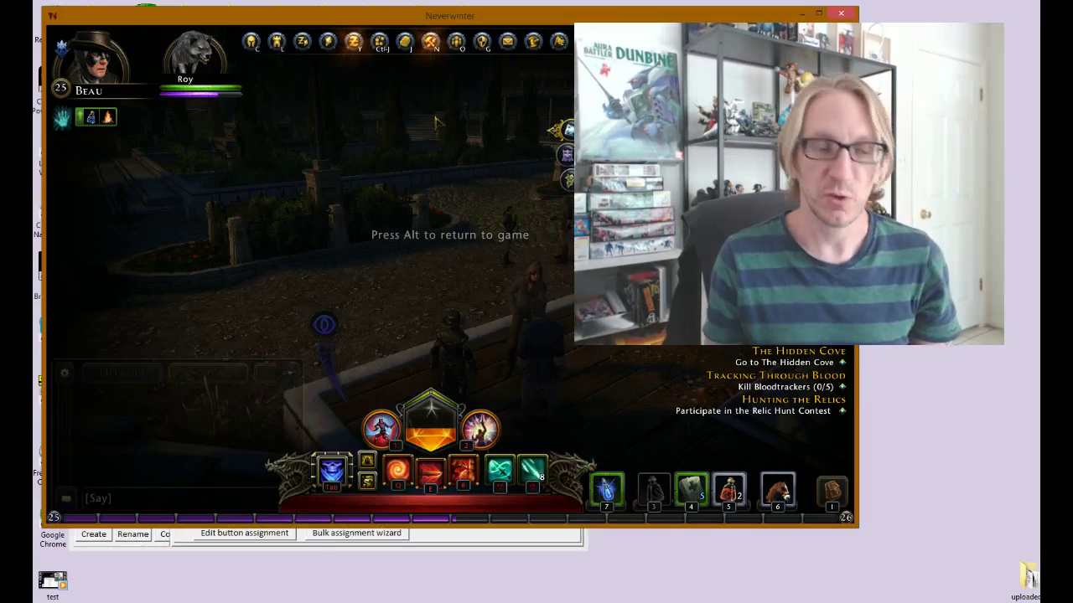
pyautogui.press('alt')
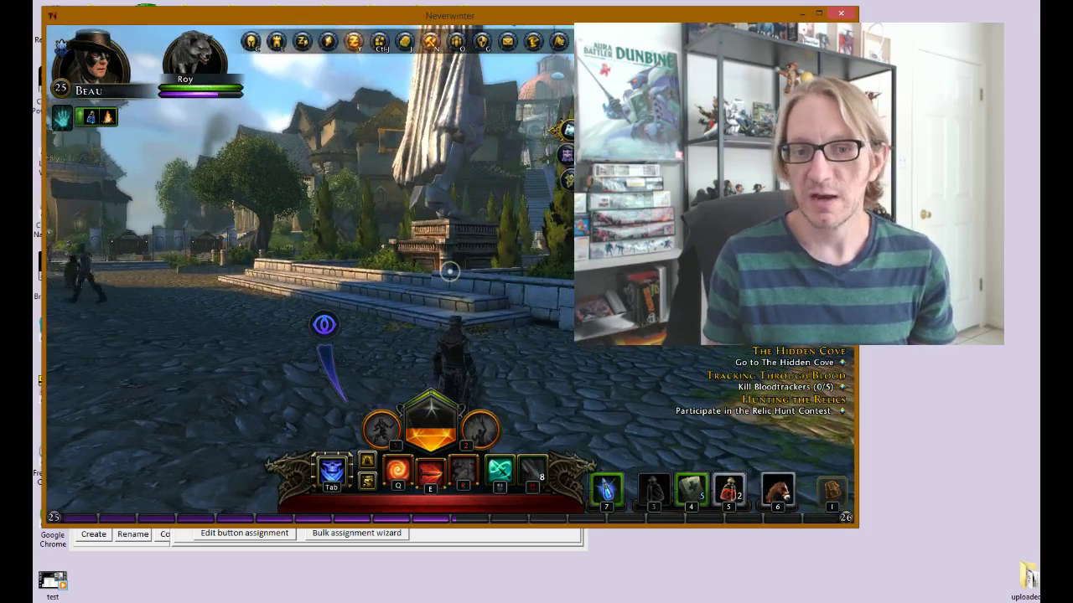
pyautogui.hotkey('alt', 'Tab')
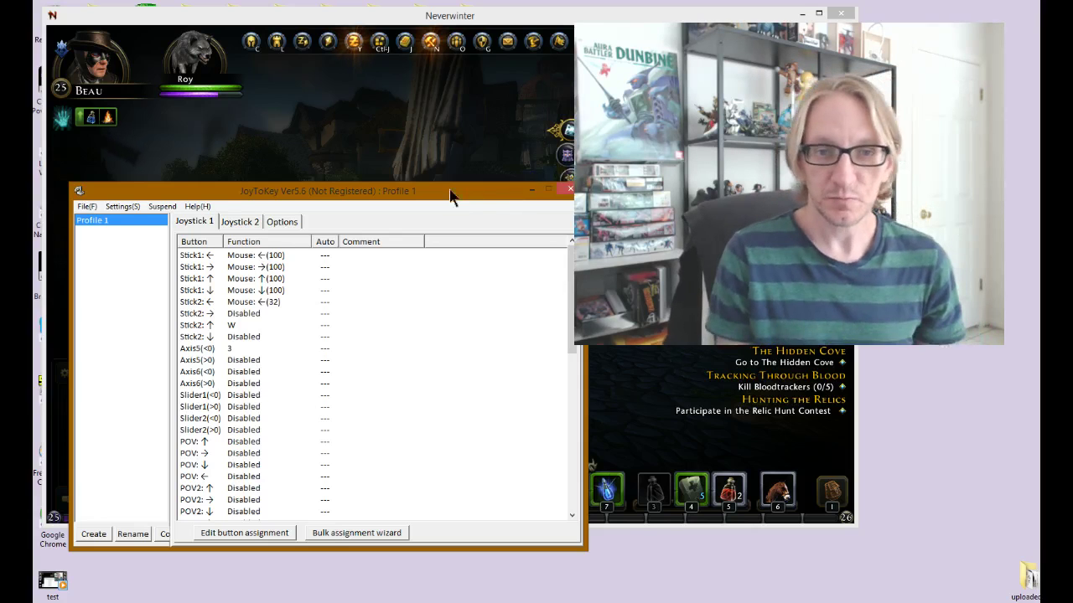
pyautogui.moveTo(450, 196); pyautogui.dragTo(506, 199)
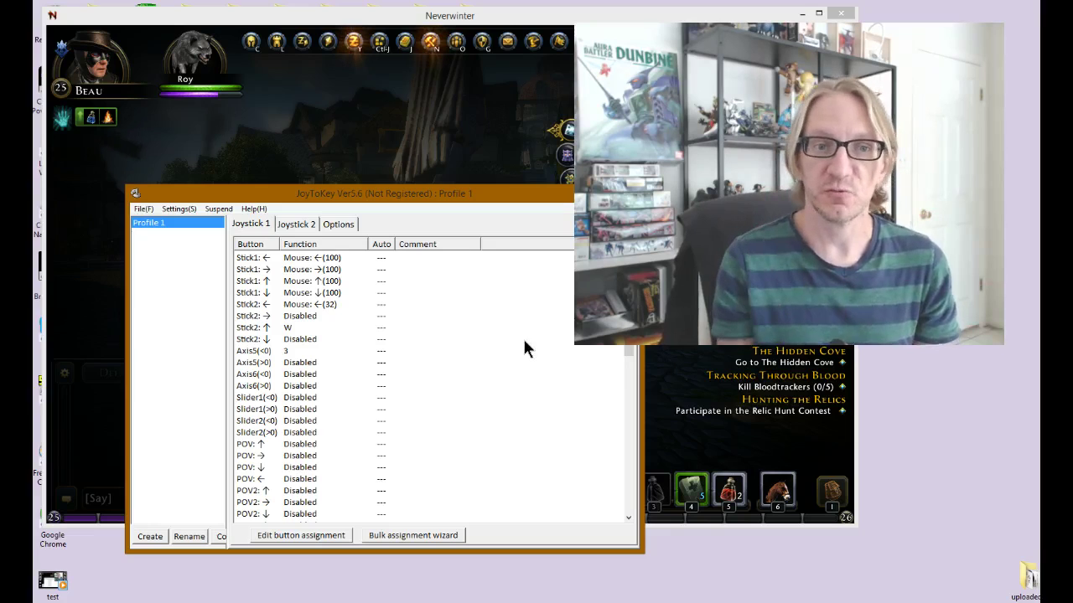
# Review the profile's general options and the available Stick/POV choices, keeping Show all axes (8 way + POV x 2).
pyautogui.click(339, 225)
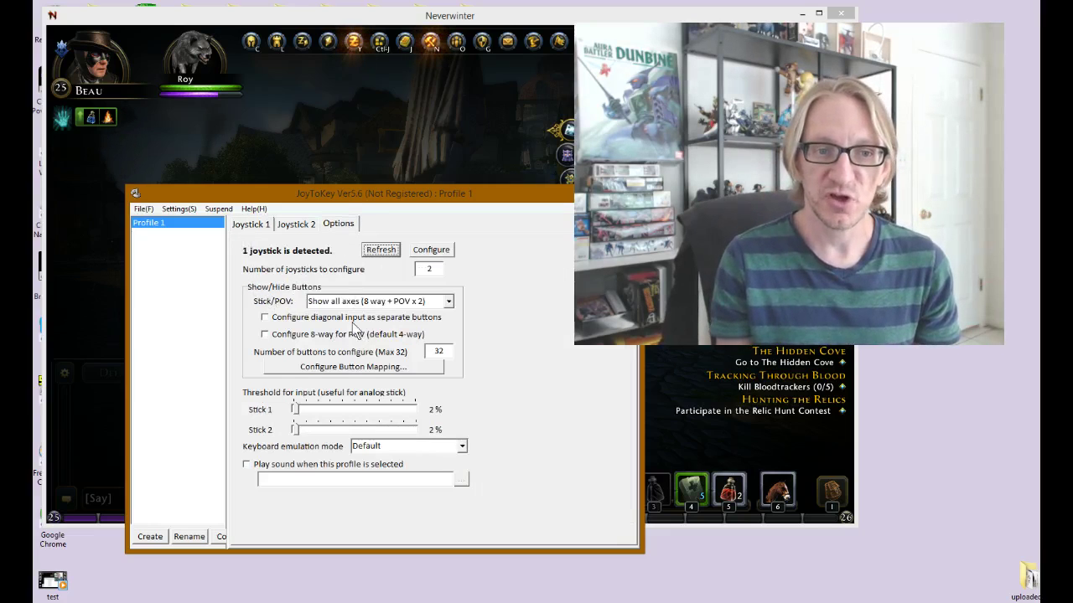
pyautogui.moveTo(437, 194); pyautogui.dragTo(426, 196)
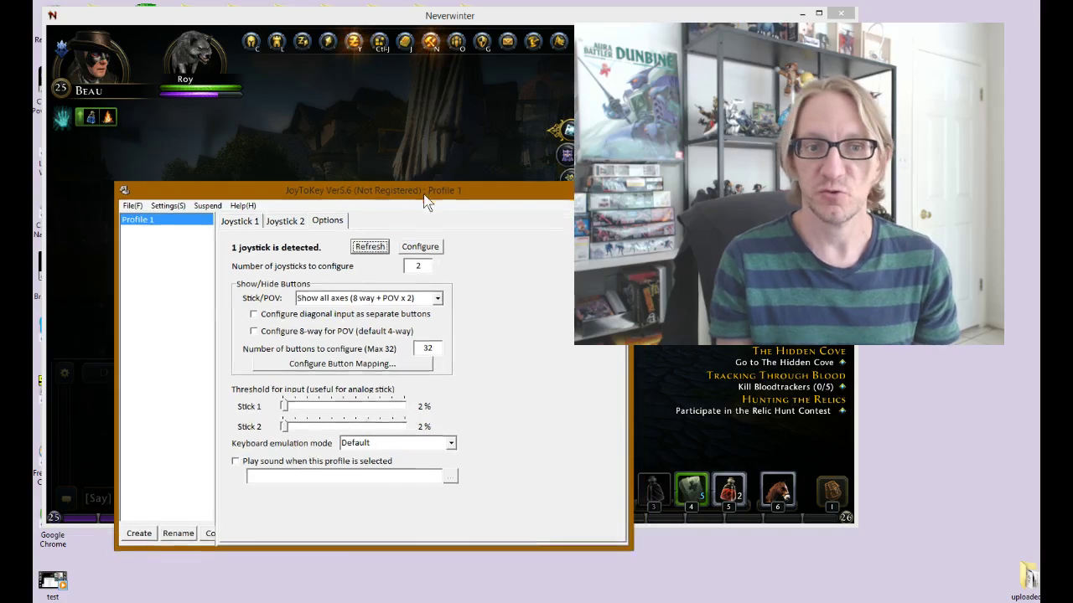
pyautogui.click(393, 307)
pyautogui.click(438, 304)
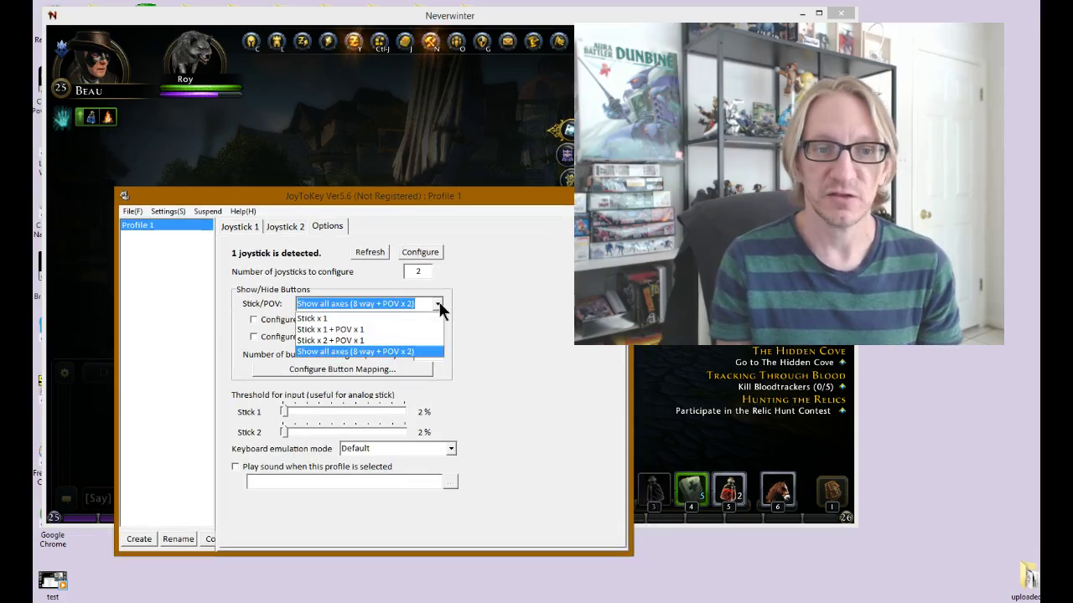
pyautogui.click(438, 300)
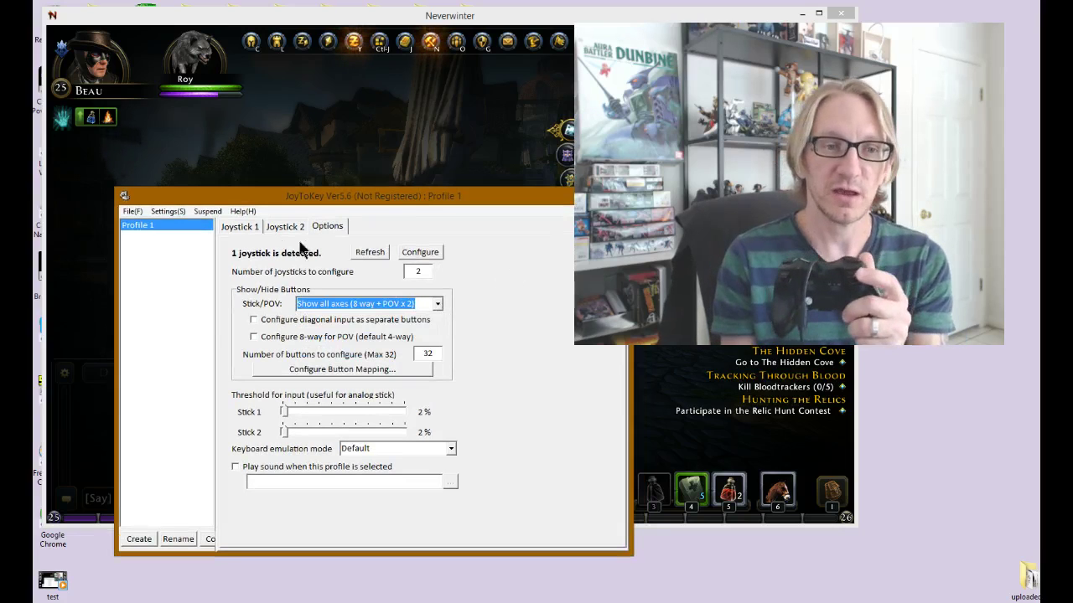
# Bring up the Joystick 1 assignments, test the analog stick's camera control in Neverwinter, and return to JoyToKey.
pyautogui.click(252, 226)
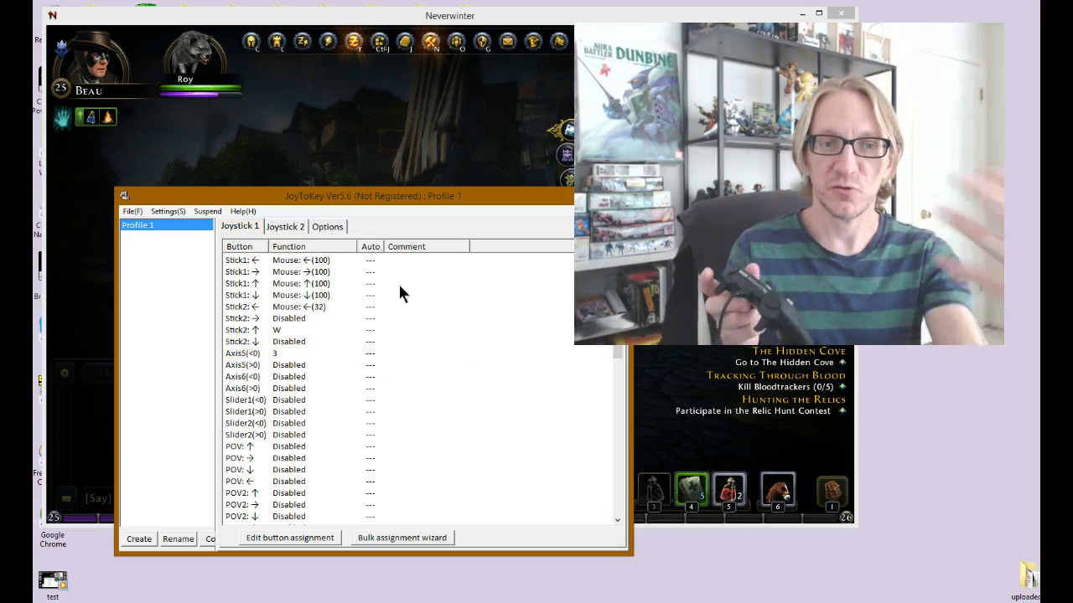
pyautogui.click(386, 168)
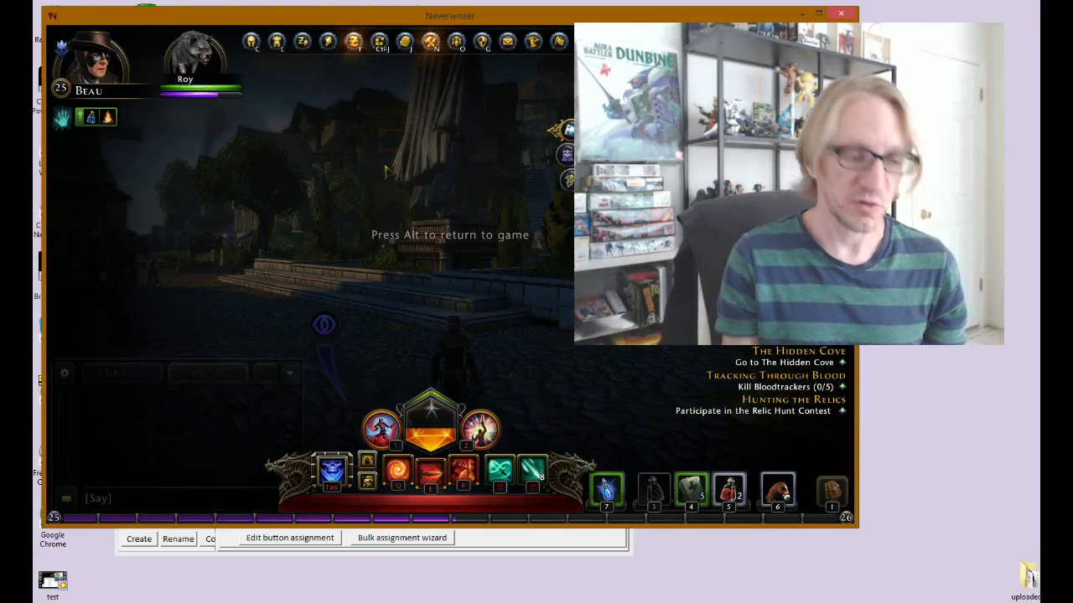
pyautogui.press('alt')
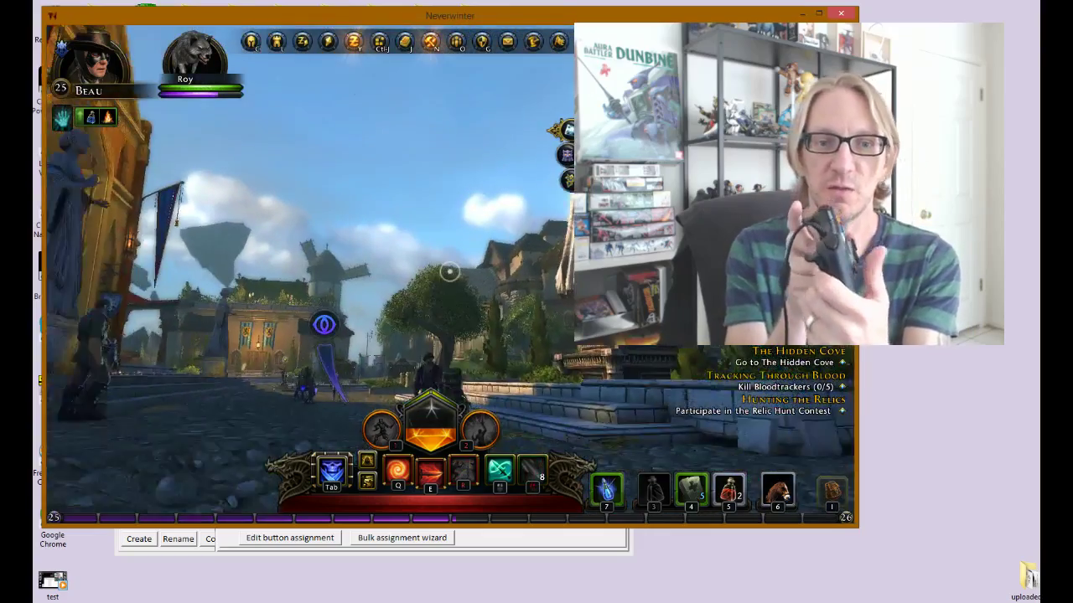
pyautogui.hotkey('alt', 'Tab')
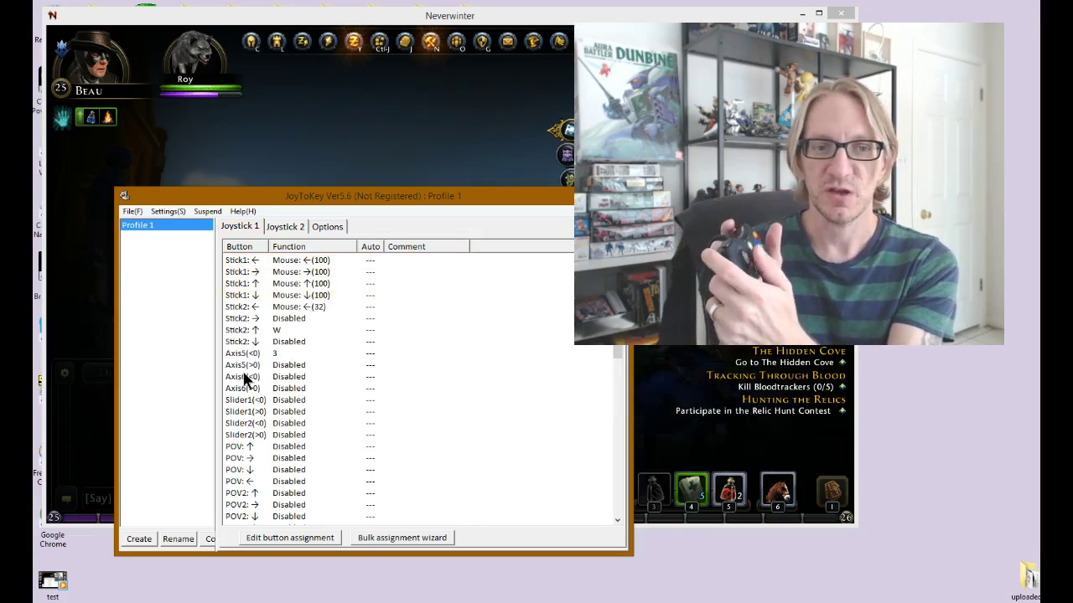
pyautogui.doubleClick(278, 260)
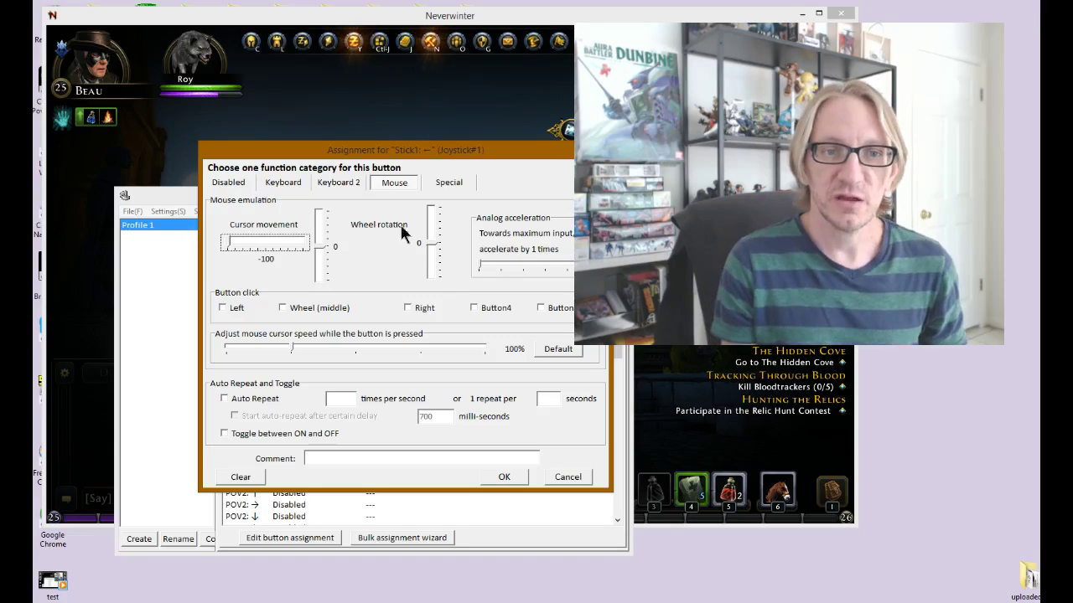
pyautogui.moveTo(375, 155); pyautogui.dragTo(350, 151)
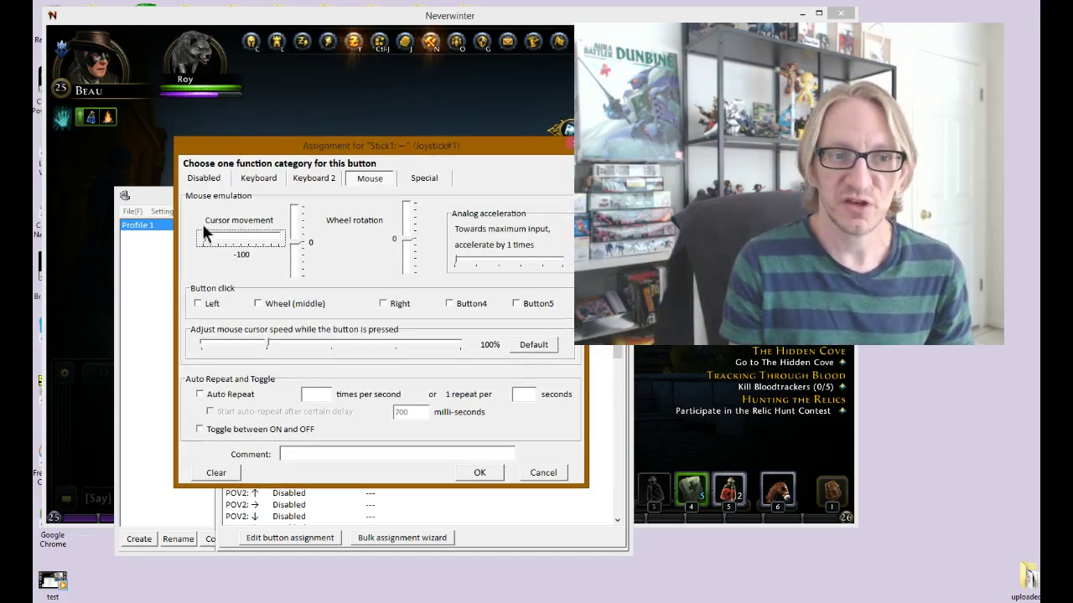
pyautogui.moveTo(205, 237)
pyautogui.mouseDown()
pyautogui.moveTo(273, 243)
pyautogui.moveTo(244, 250)
pyautogui.moveTo(306, 245)
pyautogui.moveTo(204, 243)
pyautogui.mouseUp()
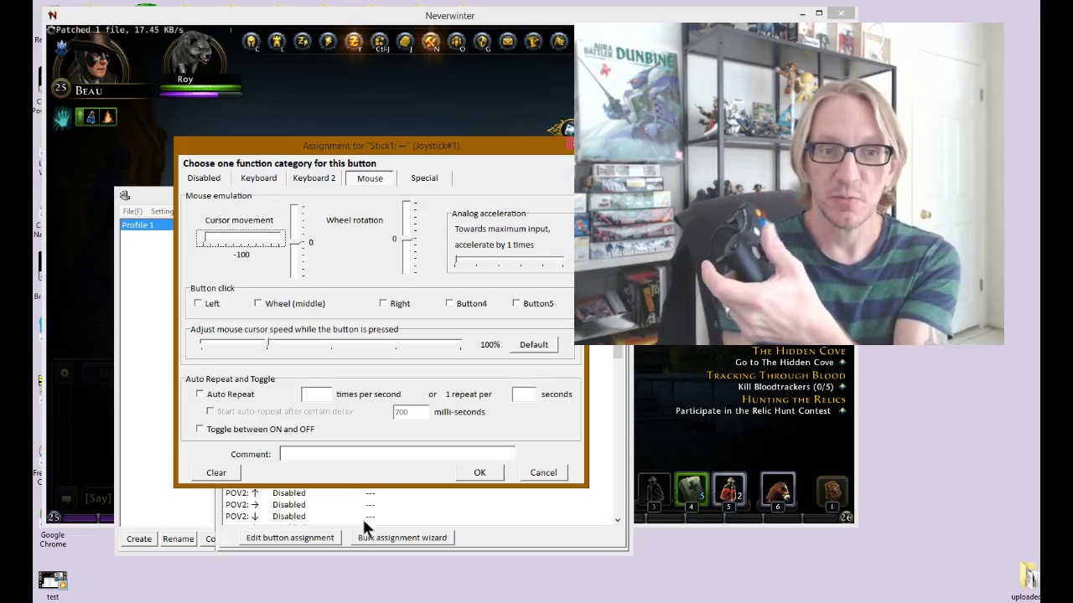
pyautogui.moveTo(299, 257)
pyautogui.mouseDown()
pyautogui.moveTo(306, 237)
pyautogui.moveTo(294, 277)
pyautogui.moveTo(302, 247)
pyautogui.mouseUp()
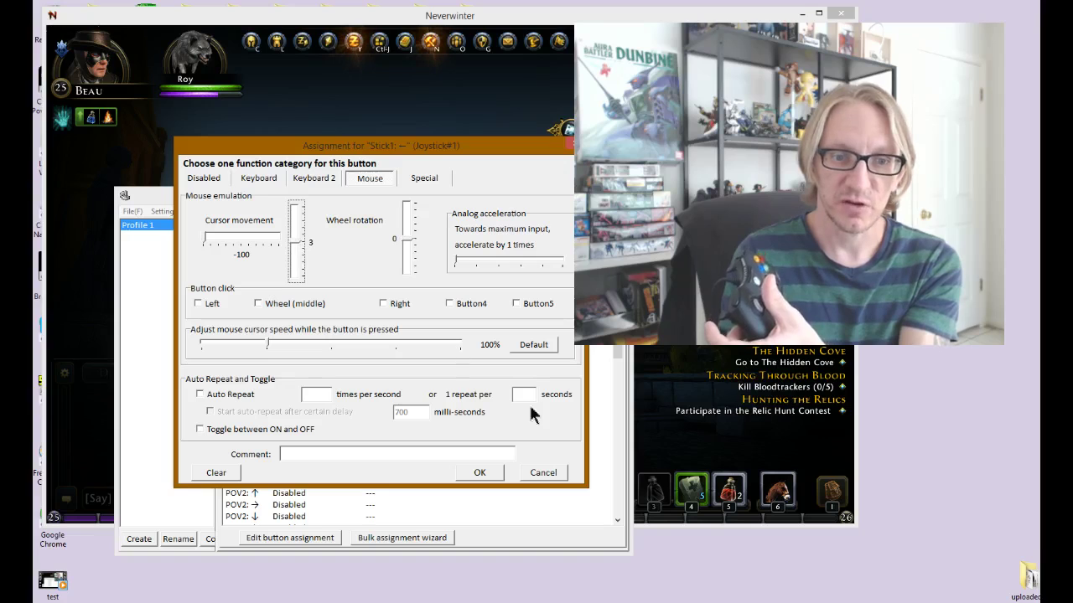
pyautogui.click(542, 473)
# Assign Stick1 left to mouse emulation with a horizontal cursor movement of -100.
pyautogui.doubleClick(223, 252)
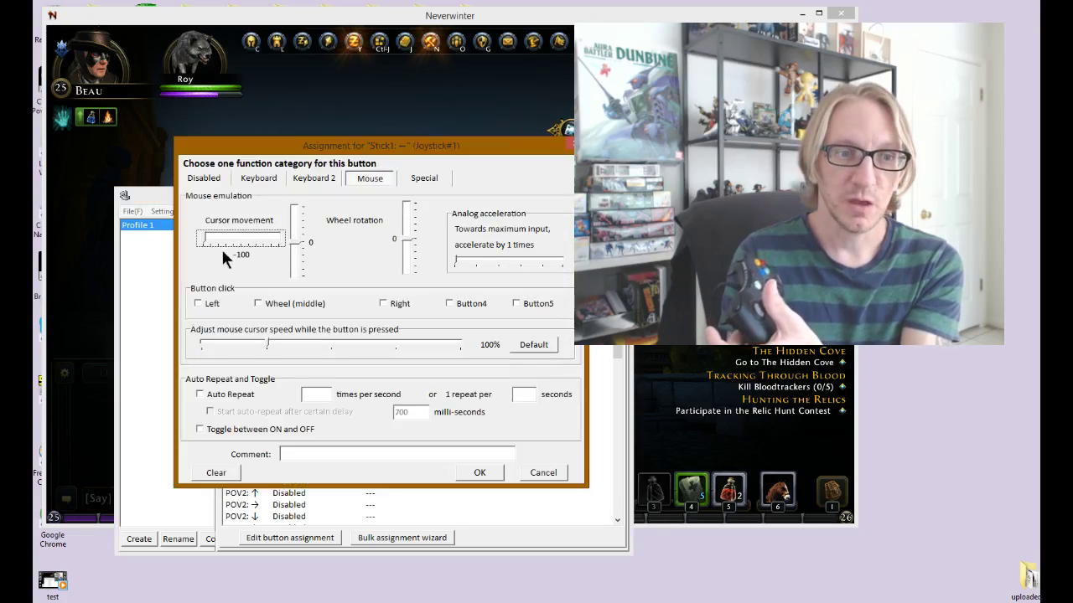
pyautogui.moveTo(202, 231)
pyautogui.mouseDown()
pyautogui.moveTo(238, 242)
pyautogui.moveTo(190, 227)
pyautogui.mouseUp()
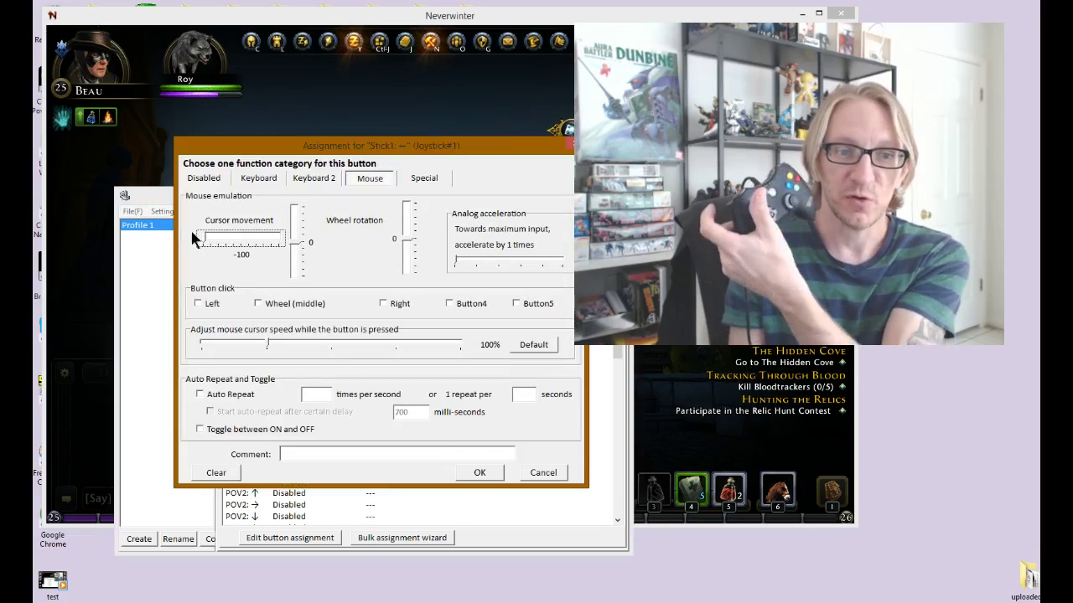
pyautogui.click(462, 470)
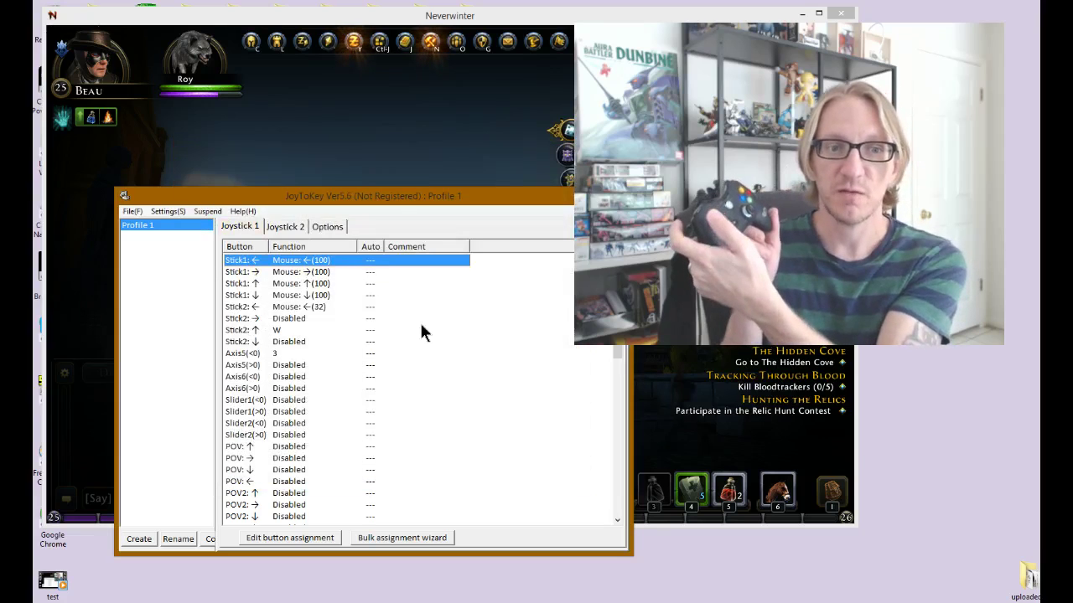
# Check the mouse emulation settings of Stick1 right and Stick2 left without changing them.
pyautogui.doubleClick(305, 271)
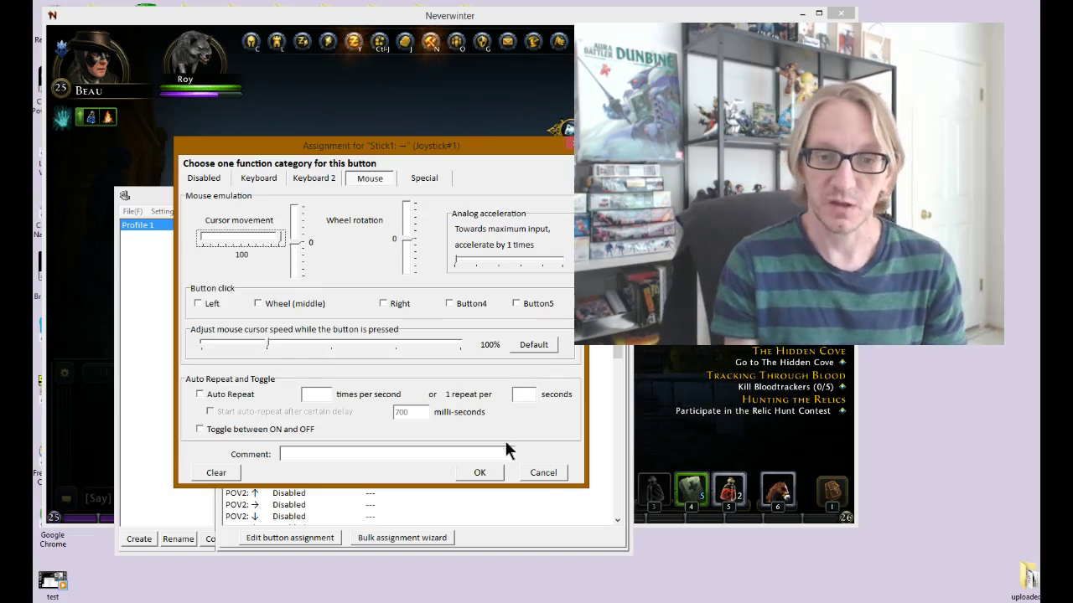
pyautogui.click(540, 476)
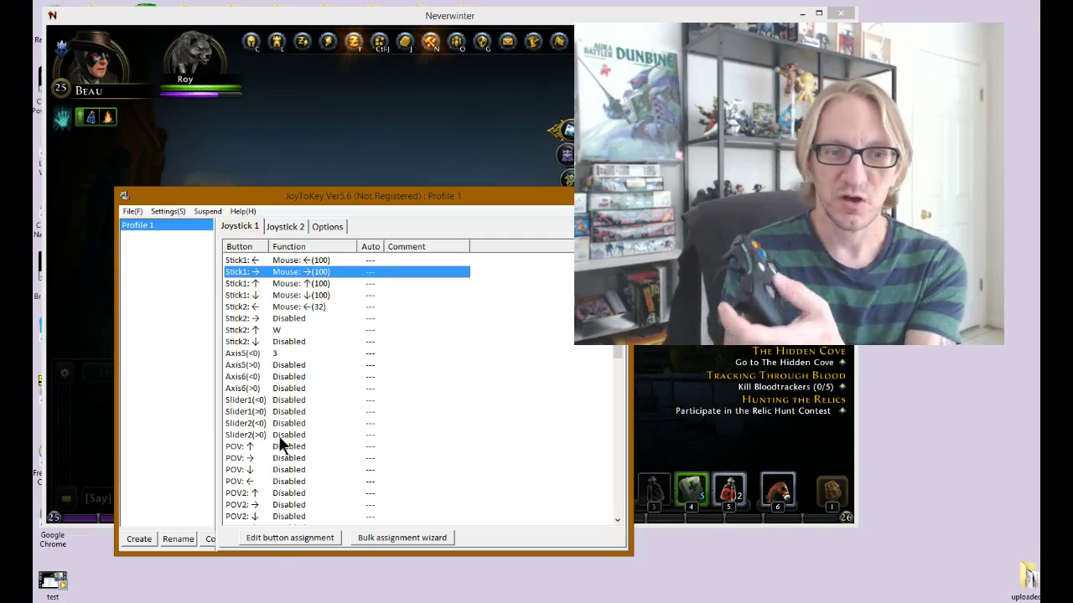
pyautogui.doubleClick(265, 306)
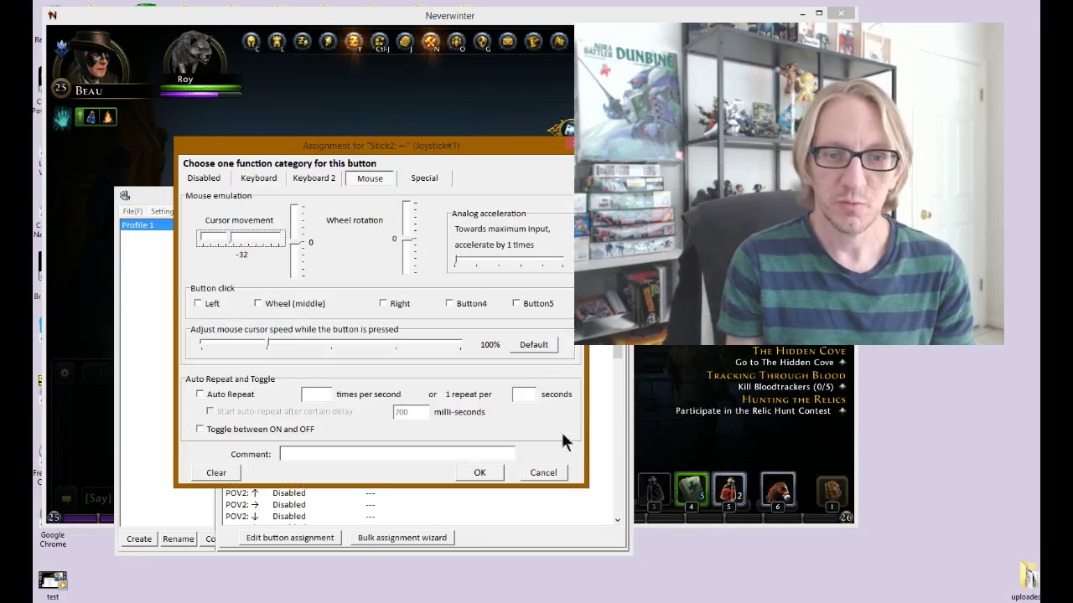
pyautogui.click(542, 472)
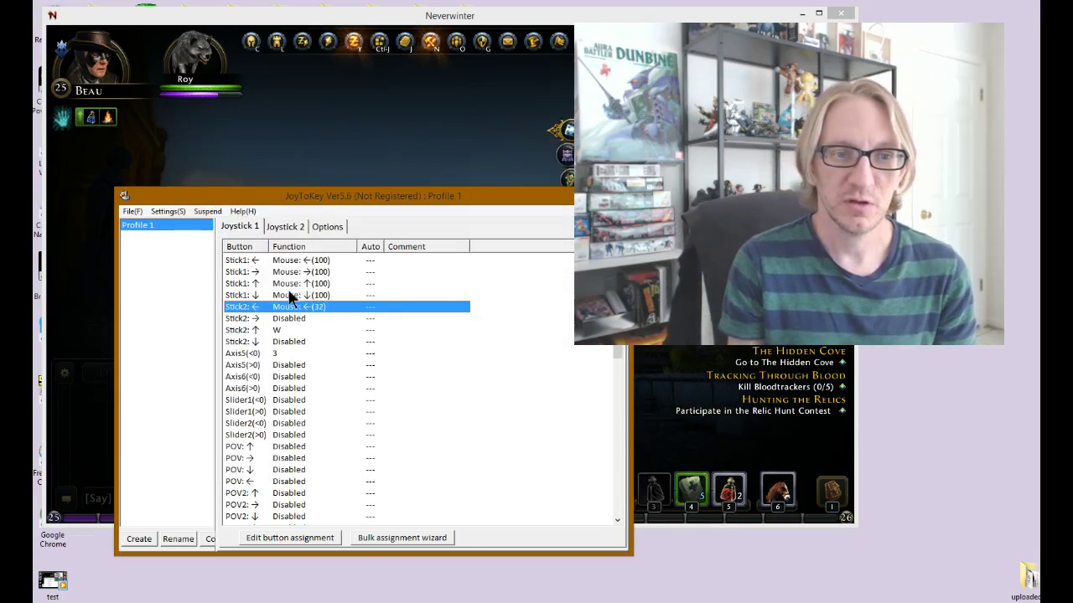
# Assign Stick1 down to mouse emulation with a vertical cursor movement of -100 and recheck its assignment.
pyautogui.doubleClick(289, 296)
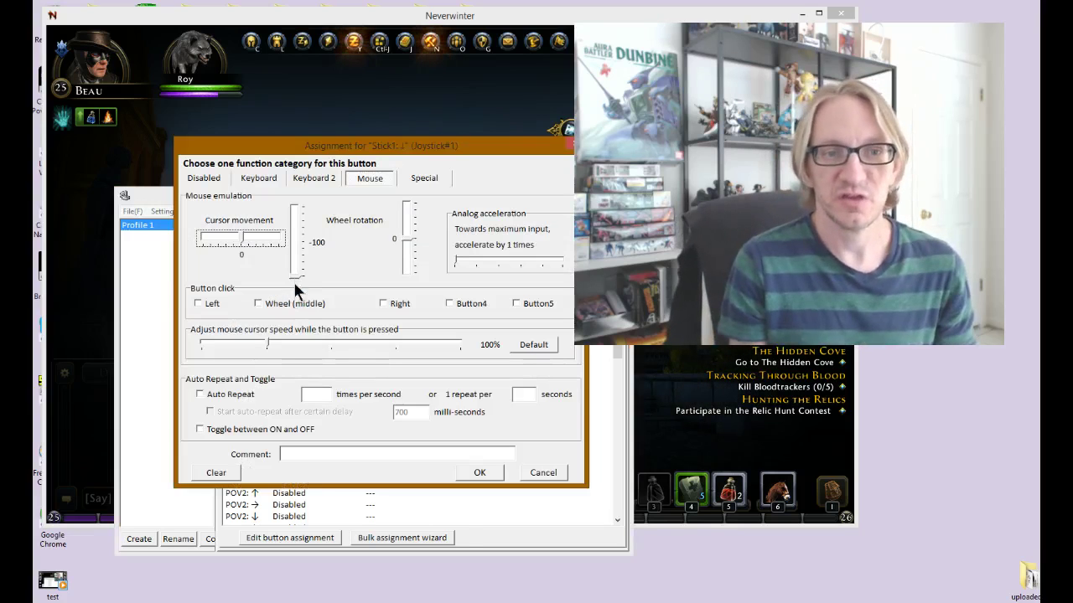
pyautogui.moveTo(294, 284)
pyautogui.mouseDown()
pyautogui.moveTo(294, 251)
pyautogui.moveTo(295, 277)
pyautogui.mouseUp()
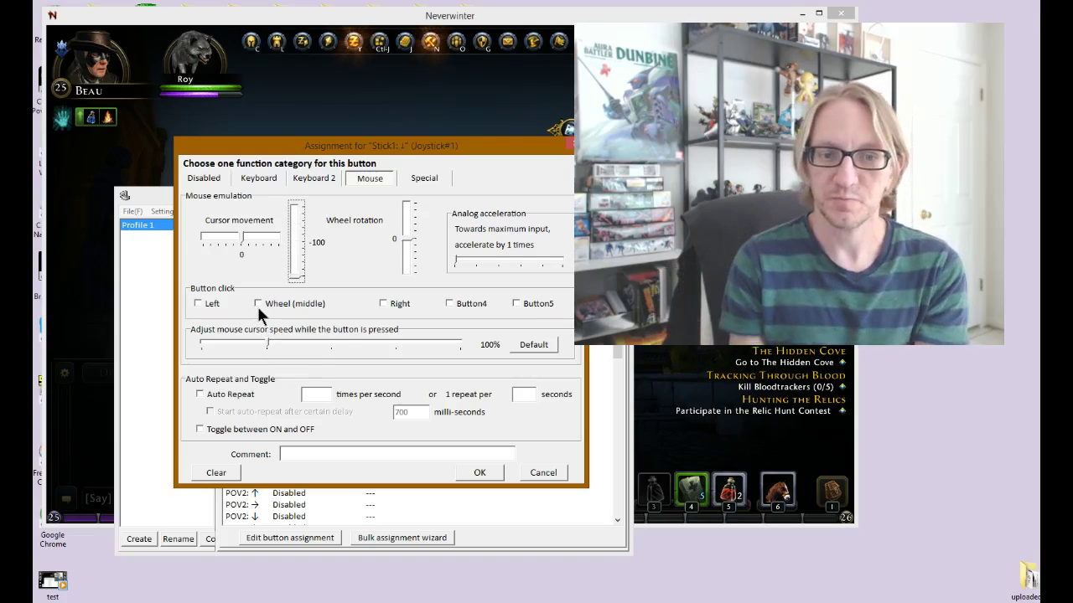
pyautogui.click(483, 472)
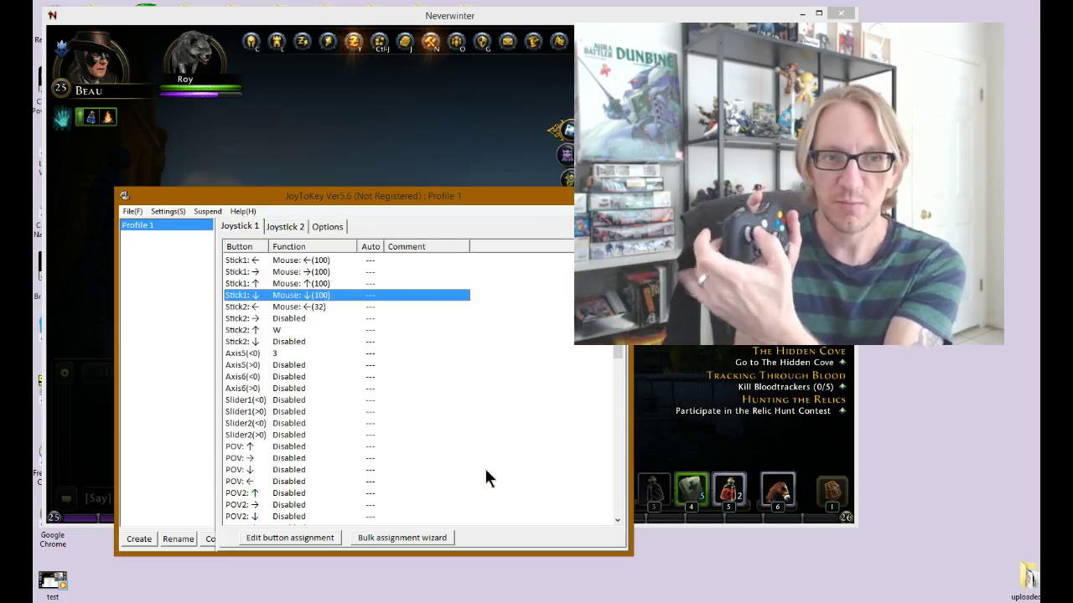
pyautogui.doubleClick(305, 297)
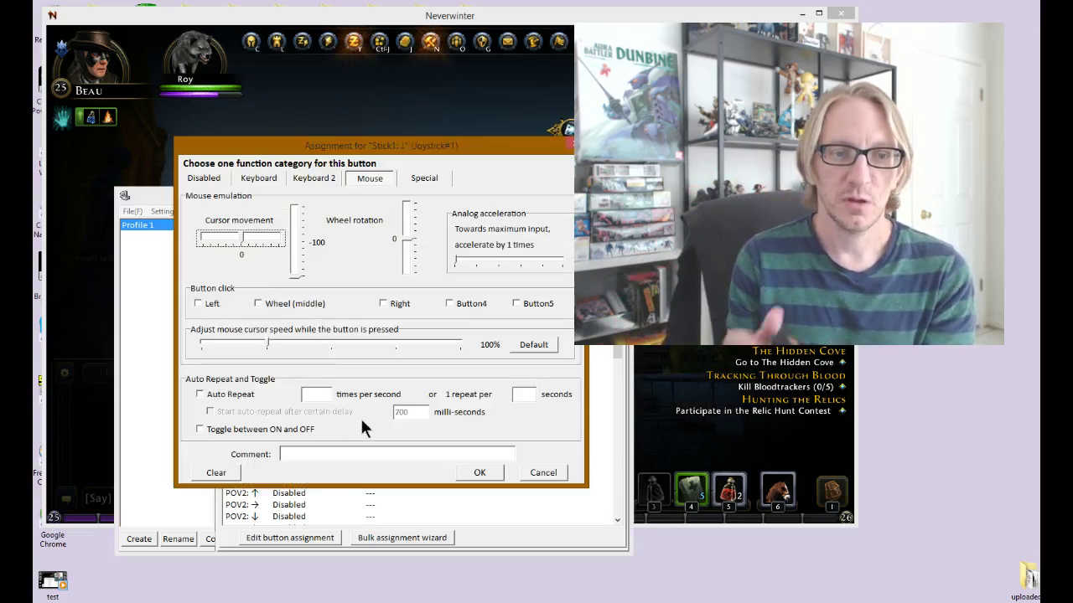
pyautogui.click(556, 471)
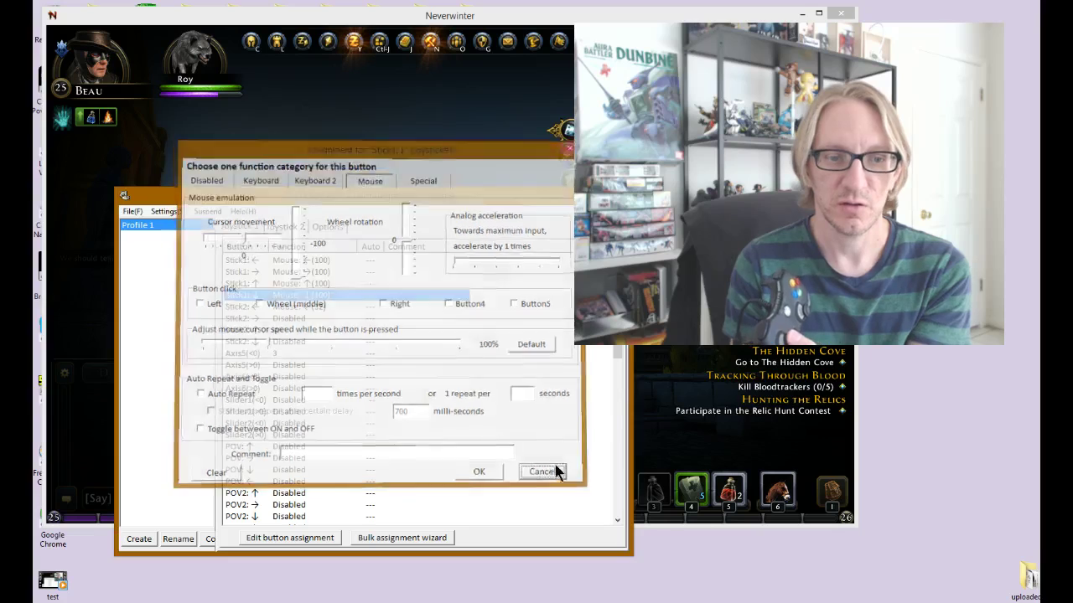
# Examine Button 9's mouse click assignment, try a mouse click on the desktop, and return to the stick assignments.
pyautogui.scroll(-11, 503, 440)
pyautogui.scroll(4, 507, 444)
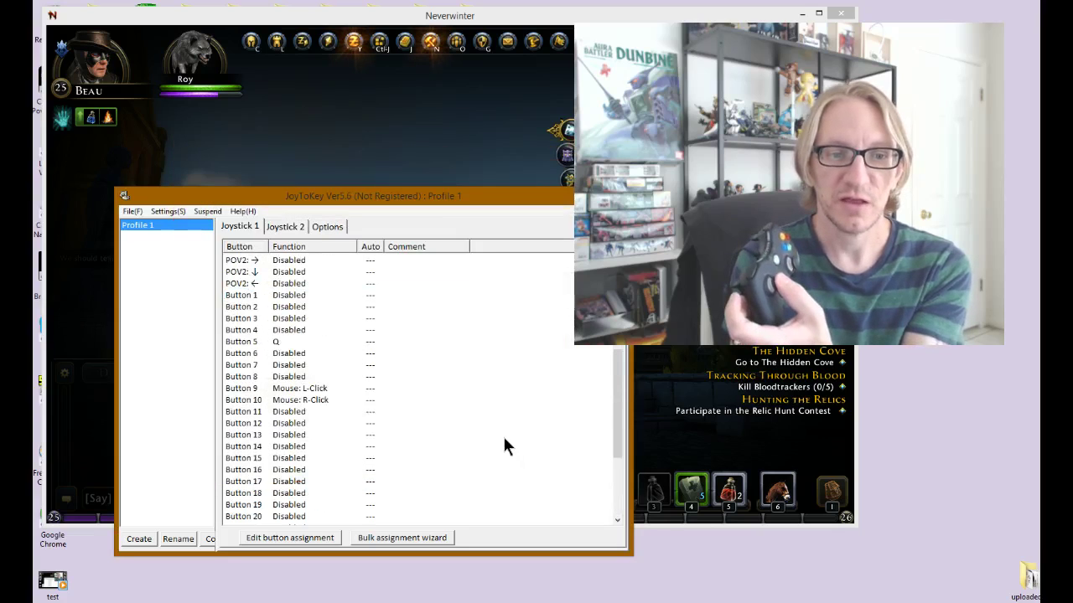
pyautogui.doubleClick(321, 389)
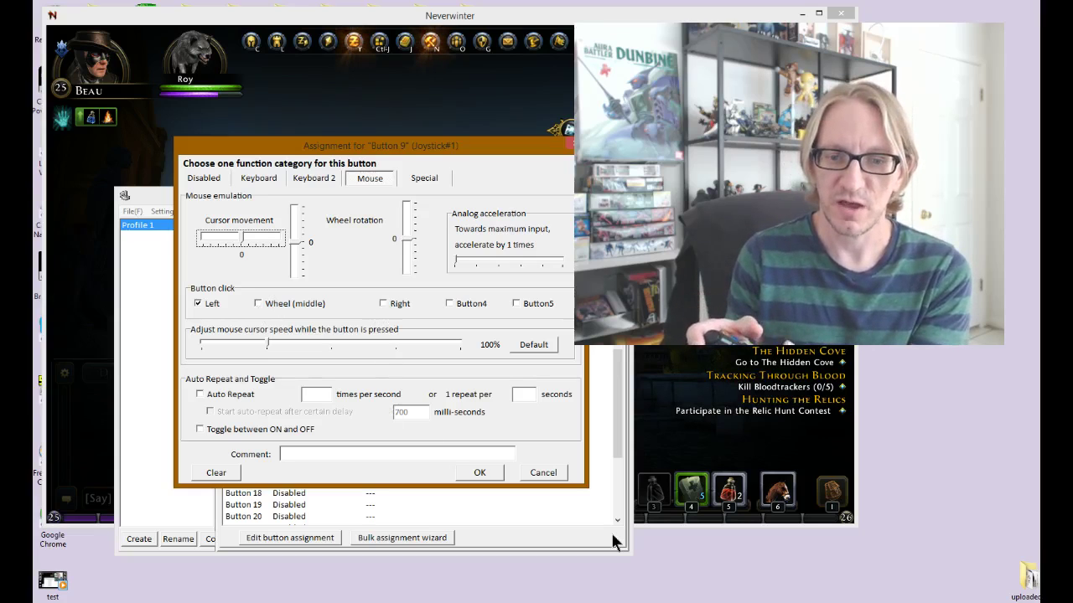
pyautogui.rightClick(614, 595)
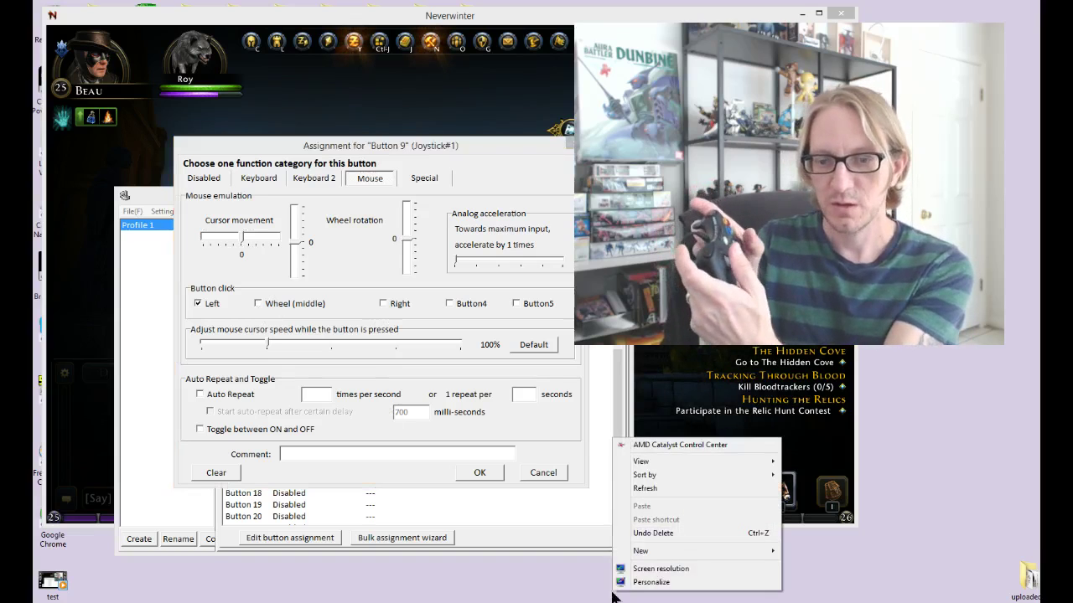
pyautogui.click(613, 595)
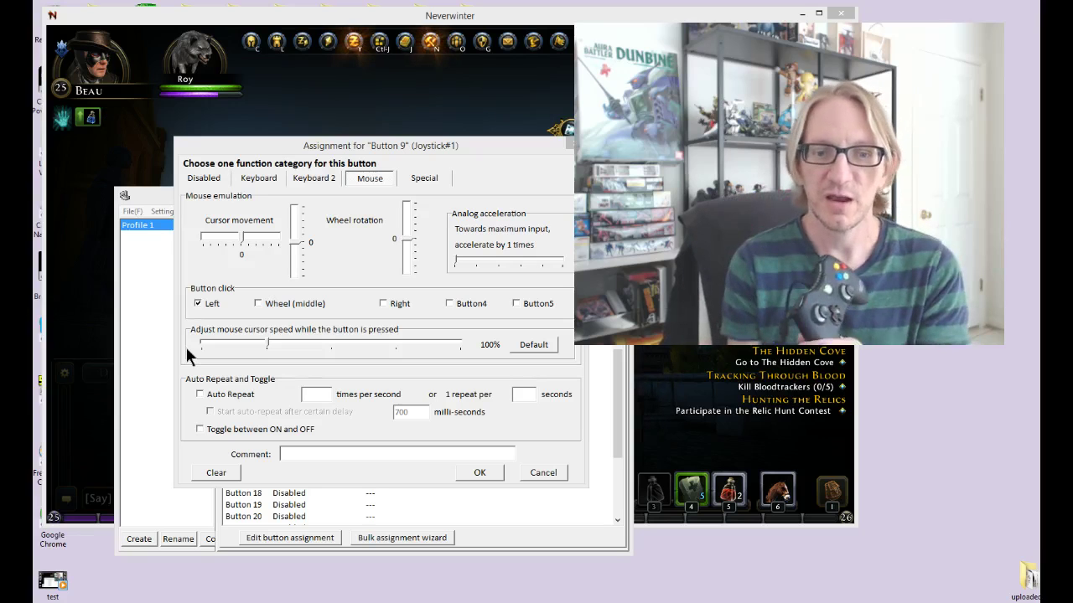
pyautogui.click(521, 469)
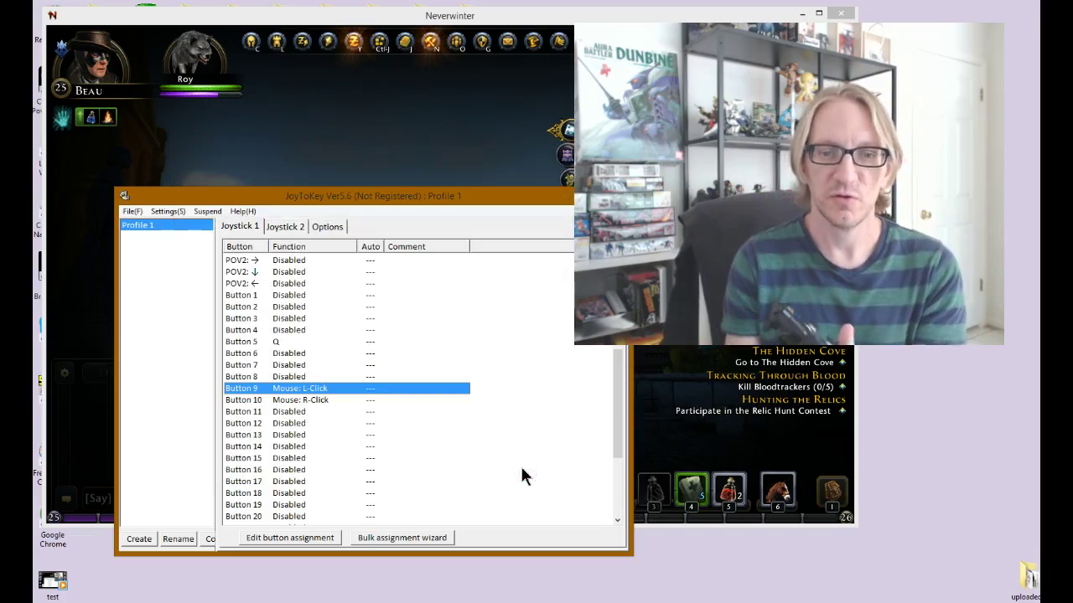
pyautogui.scroll(6, 520, 475)
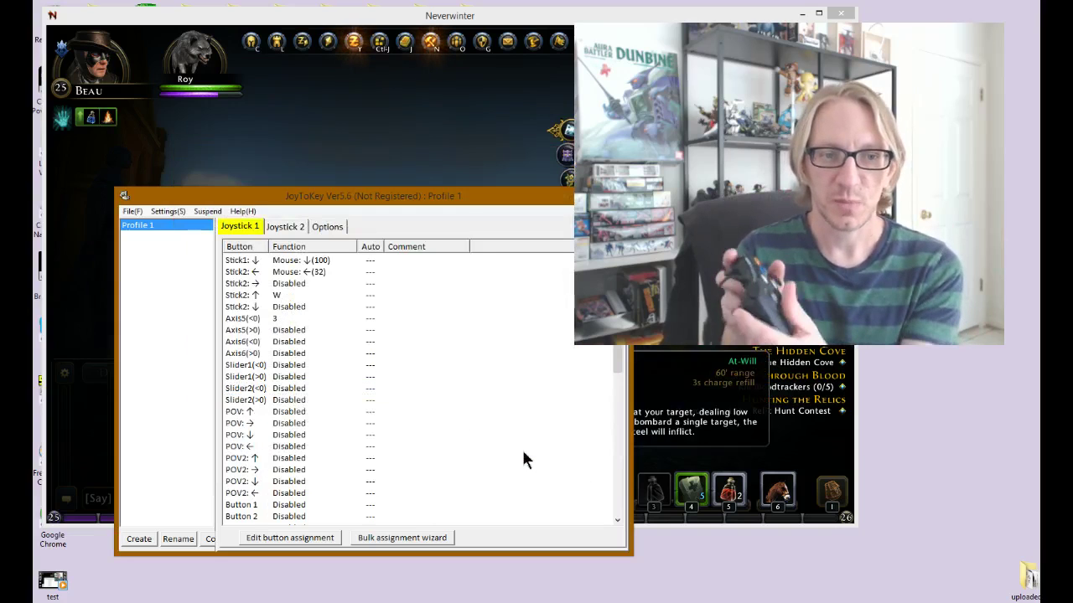
# Switch to Neverwinter and return to active play to test the Stick1 mouse-look assignments.
pyautogui.scroll(1, 523, 426)
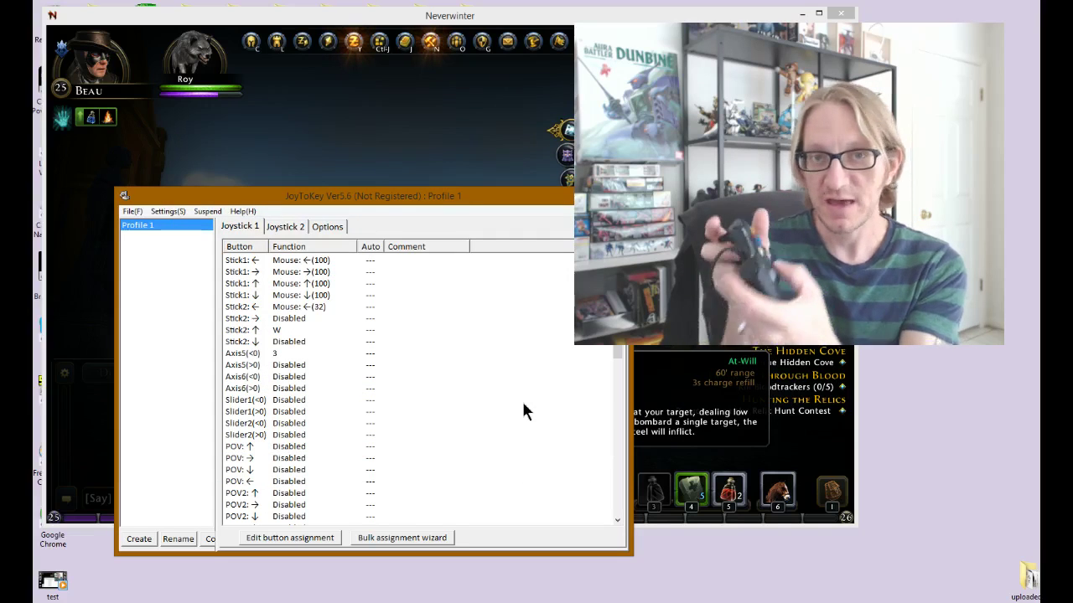
pyautogui.click(468, 149)
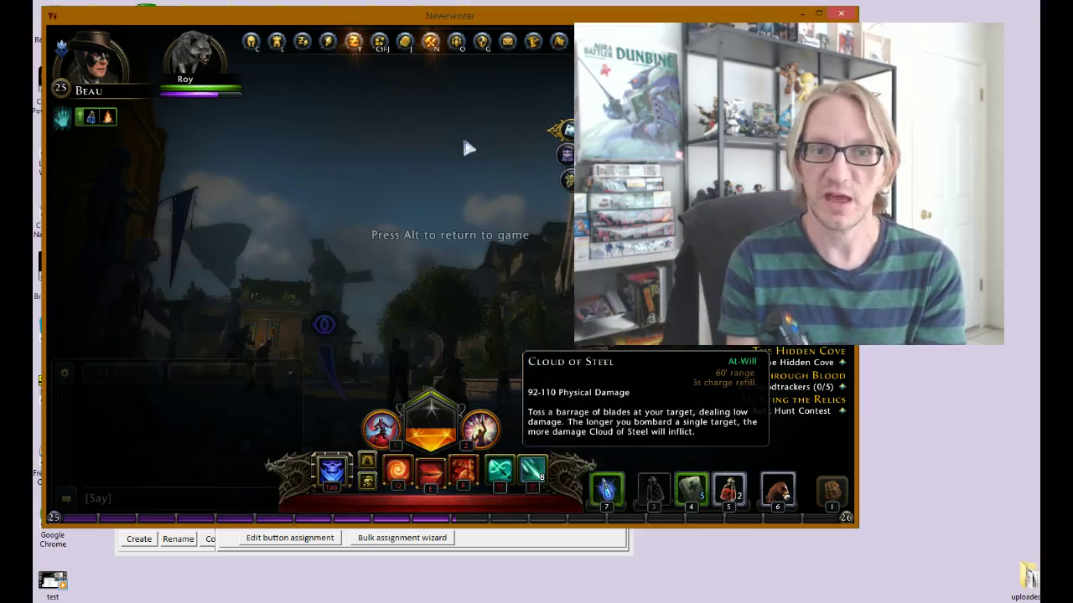
pyautogui.press('alt')
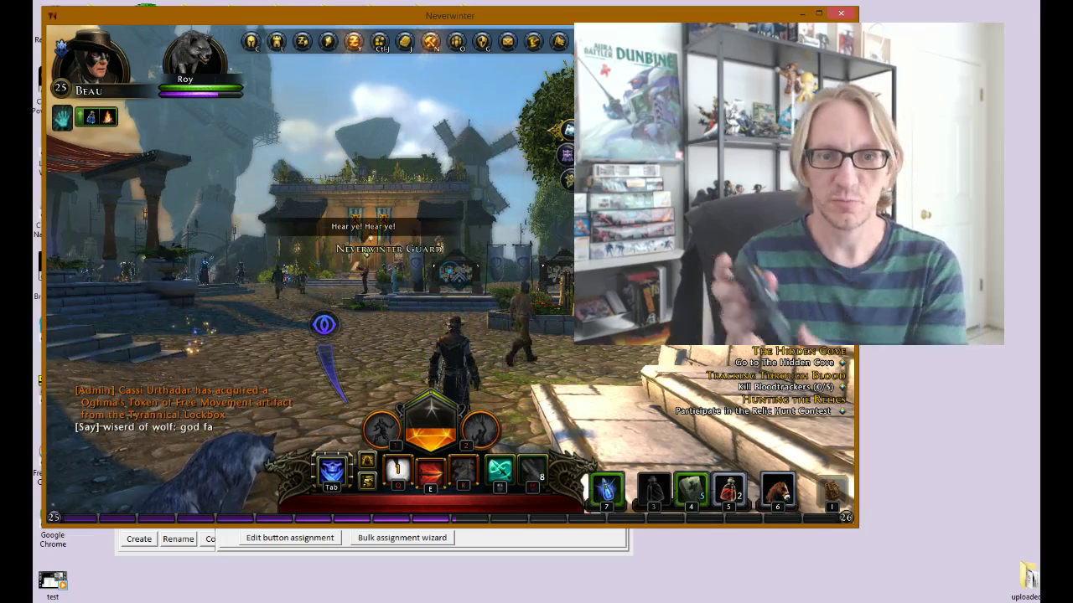
# Back in JoyToKey, try BackSpace, J, F9 and P as Button 5's keyboard key, and assign 6 as the final key.
pyautogui.hotkey('alt', 'Tab')
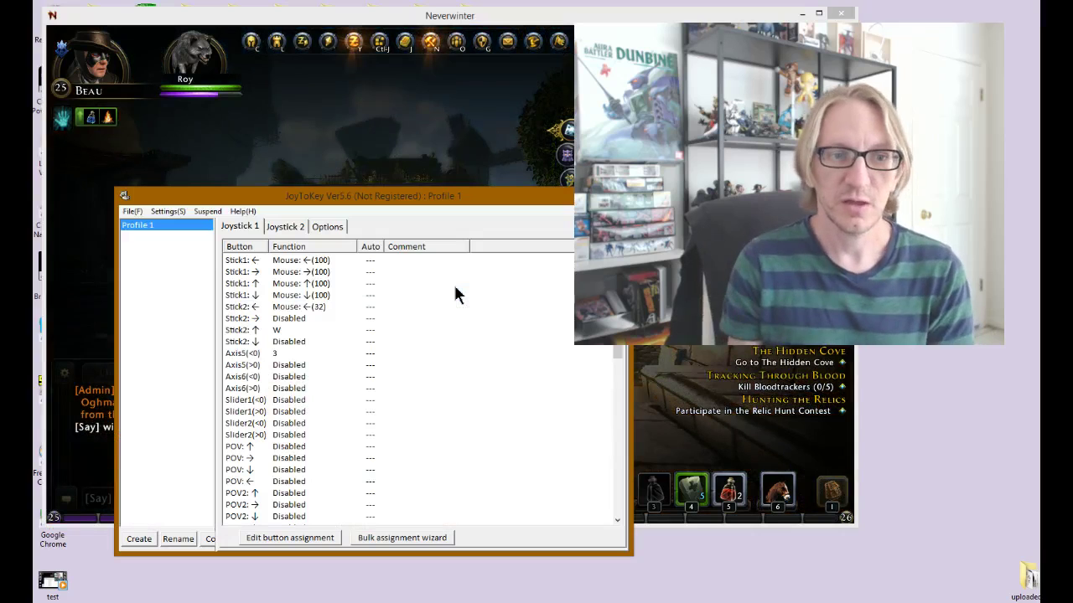
pyautogui.scroll(-6, 320, 362)
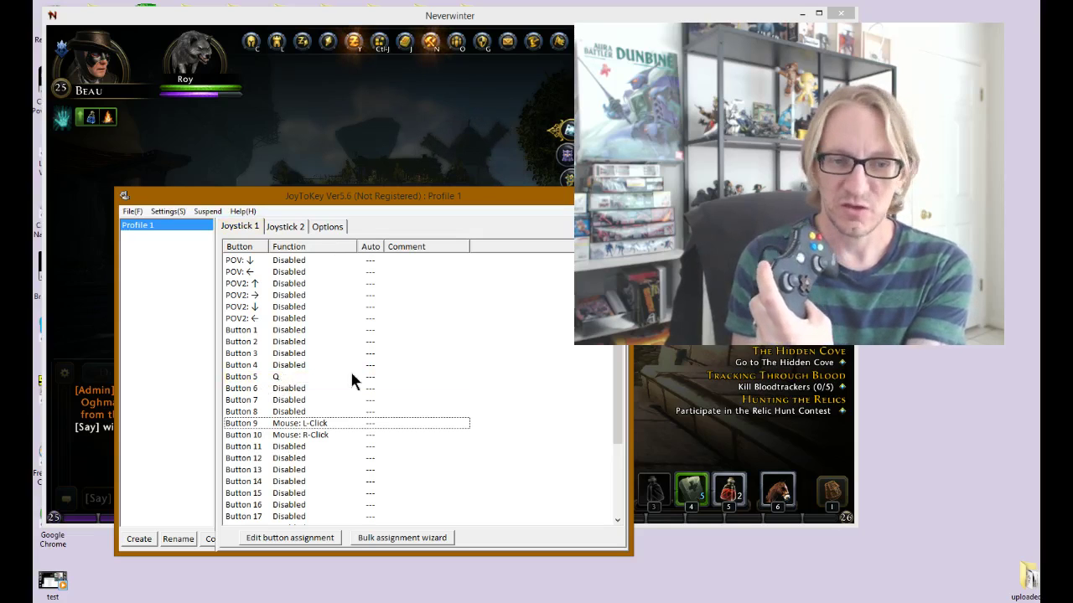
pyautogui.doubleClick(283, 377)
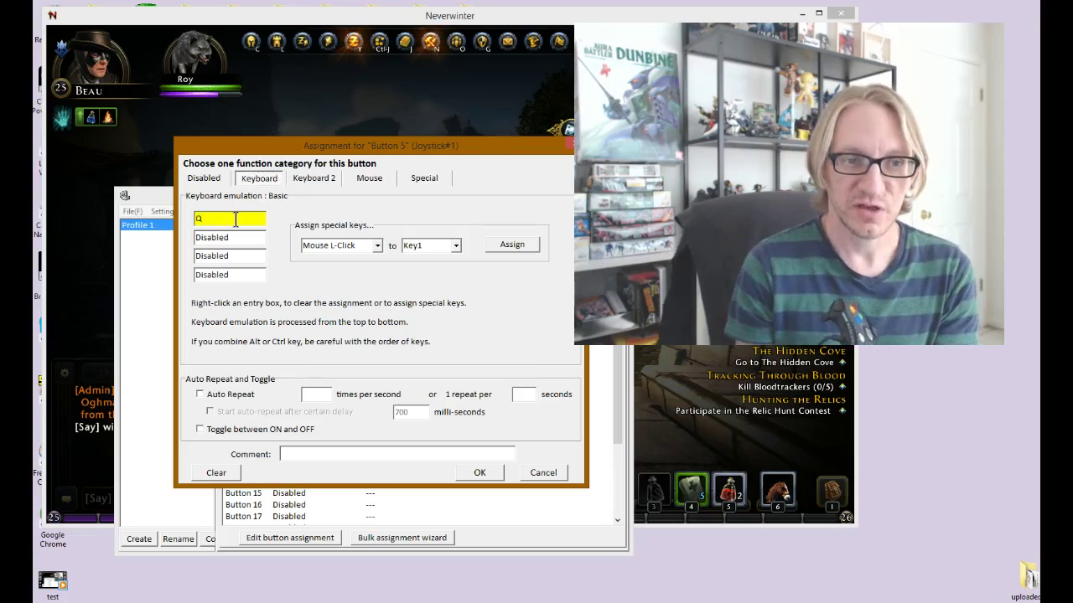
pyautogui.press('BackSpace')
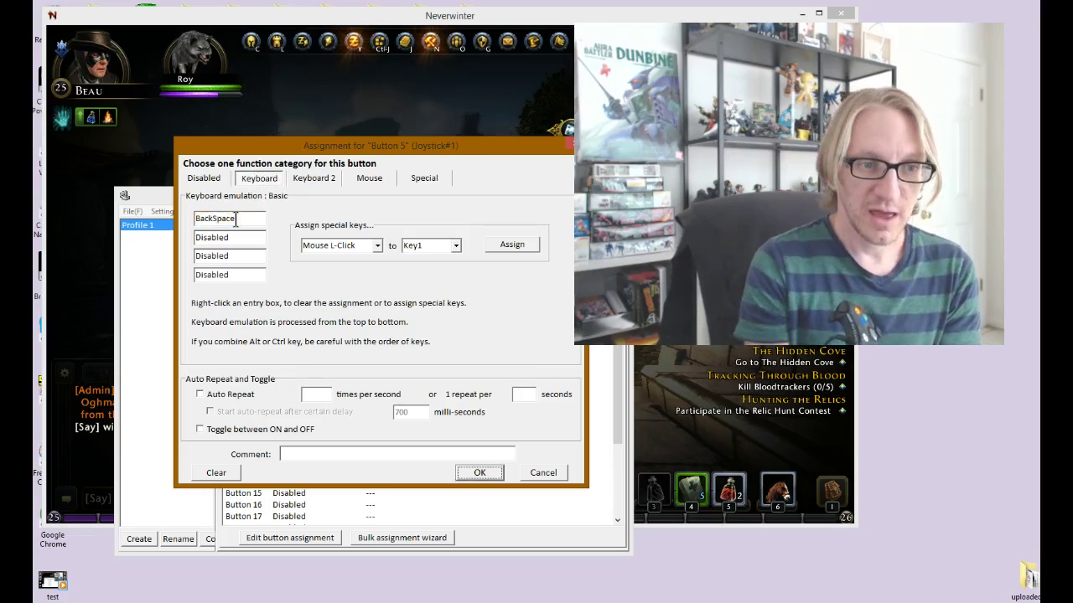
pyautogui.press('j')
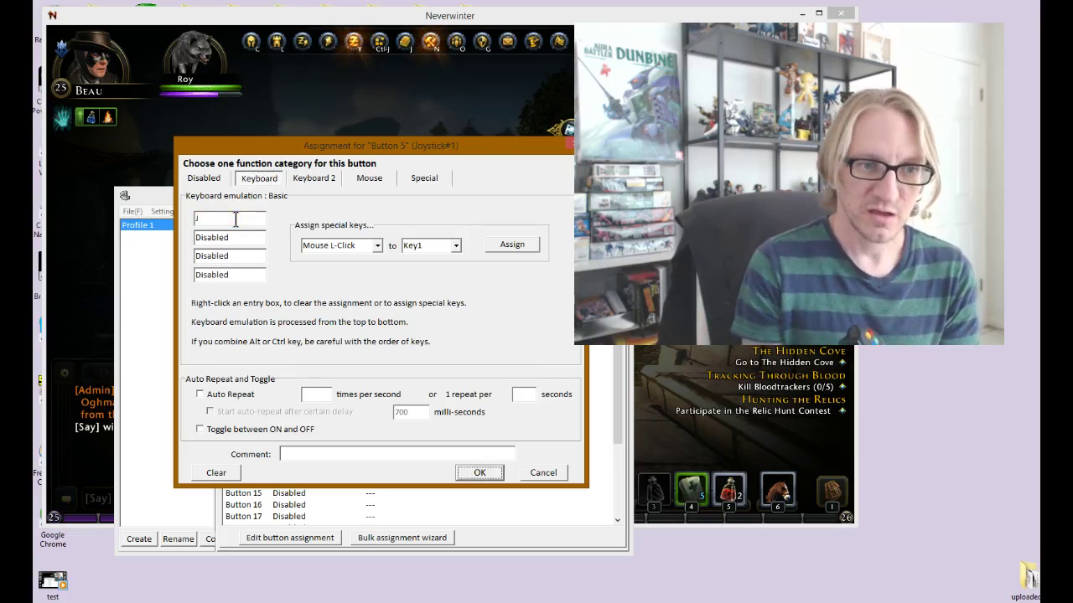
pyautogui.click(235, 219)
pyautogui.press('F9')
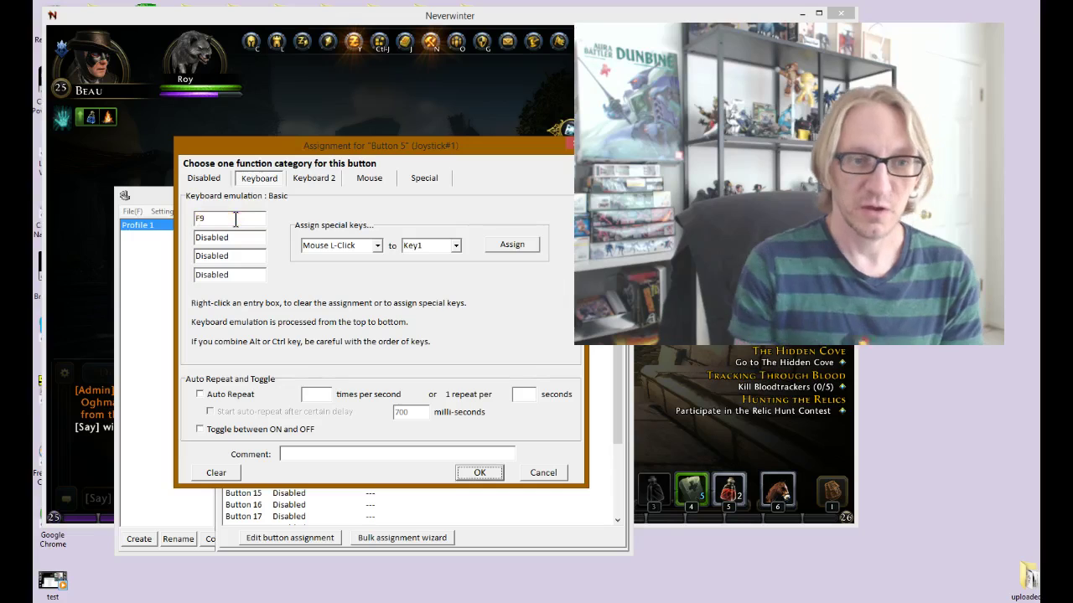
pyautogui.click(235, 219)
pyautogui.press('p')
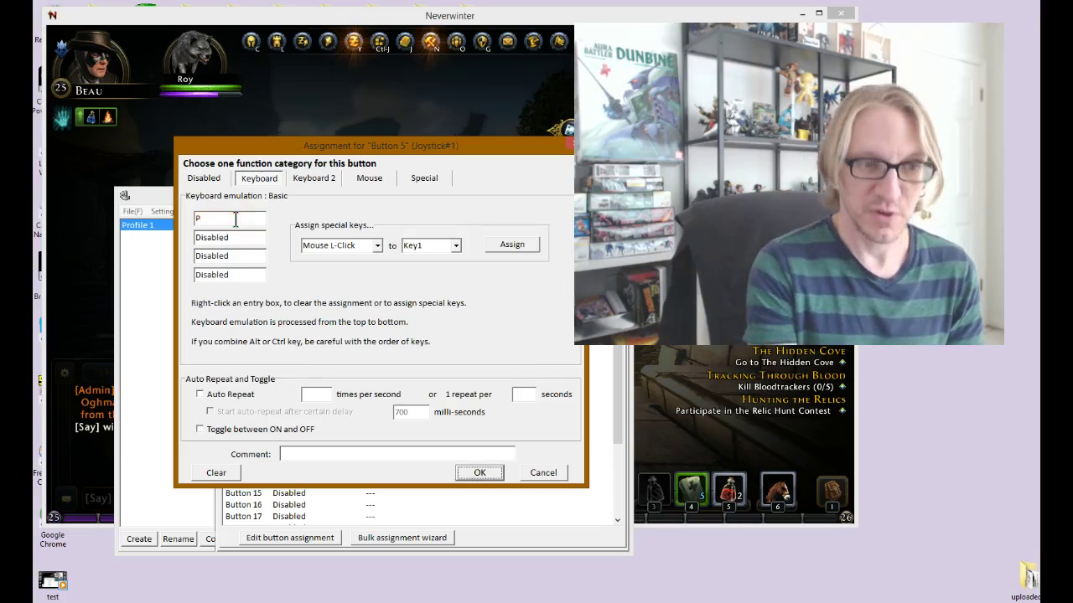
pyautogui.click(236, 220)
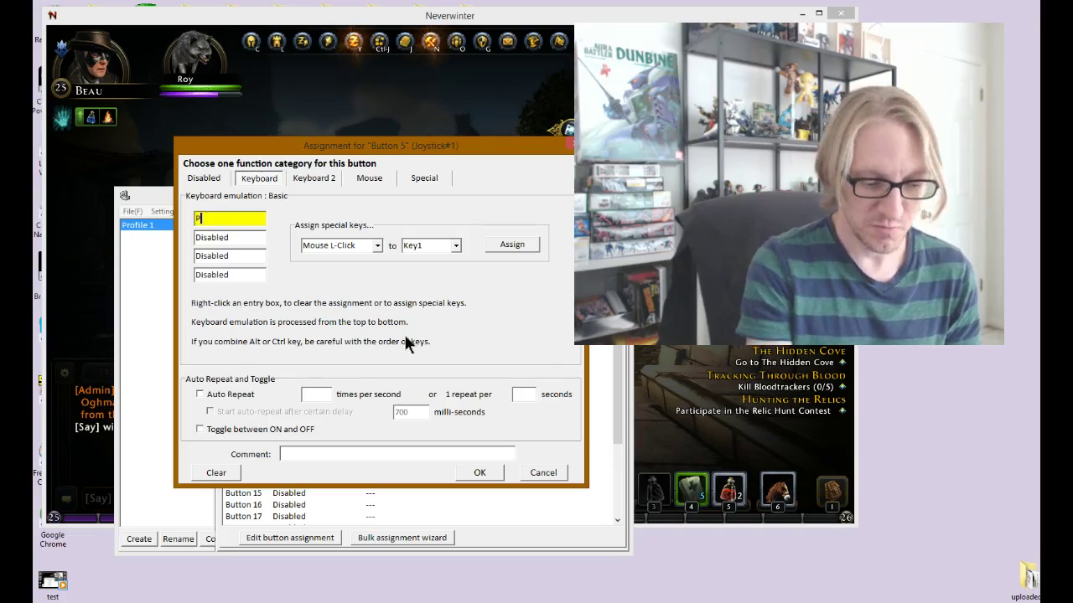
pyautogui.press('6')
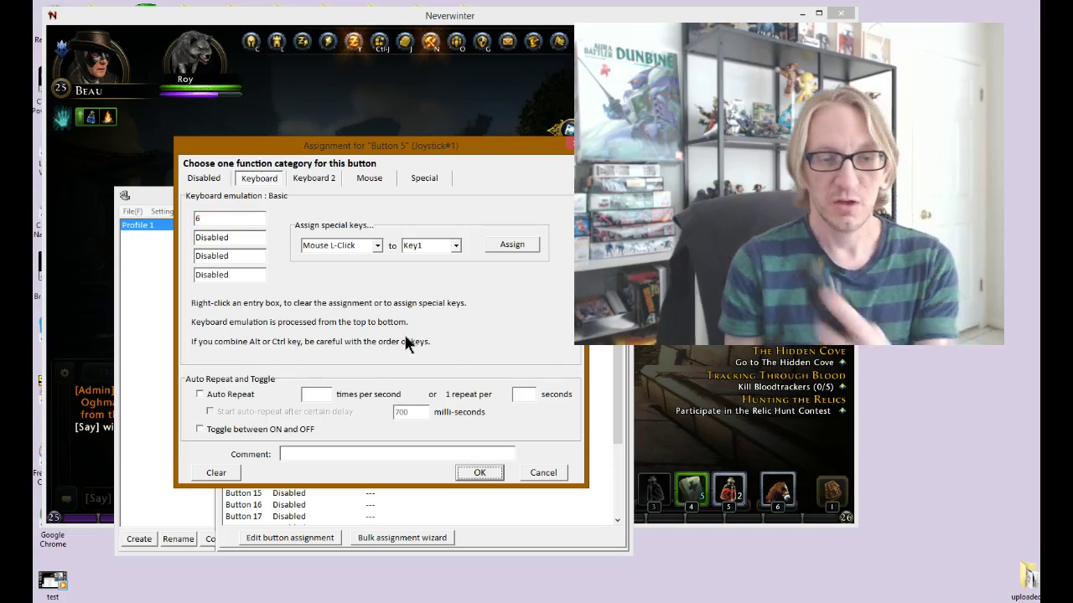
pyautogui.click(477, 472)
# Switch to Neverwinter and test Button 5 by mounting the horse and moving forward.
pyautogui.click(399, 162)
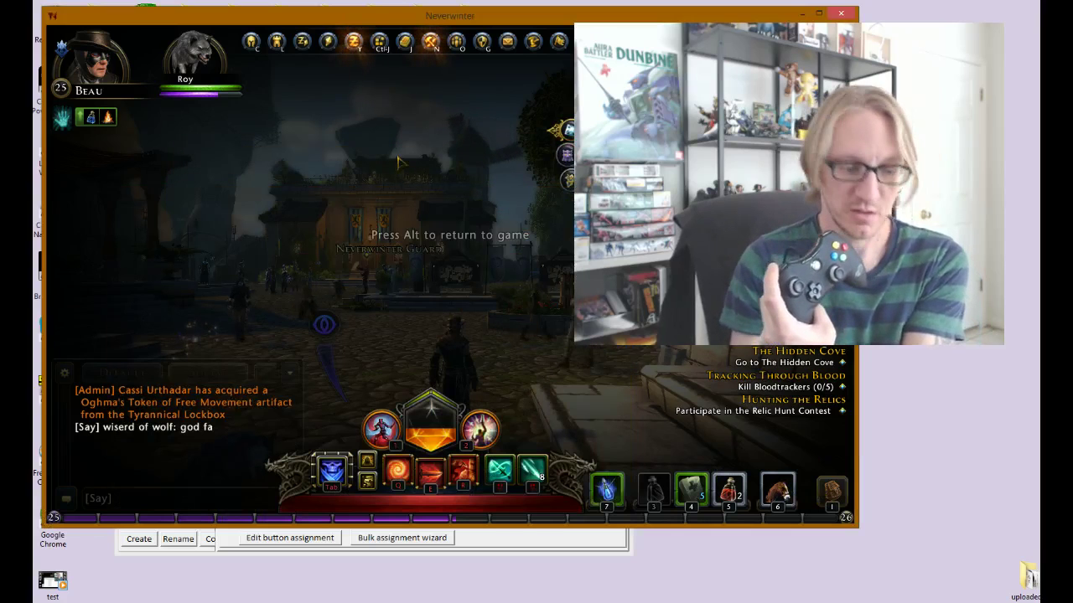
pyautogui.press('alt')
pyautogui.press('6')
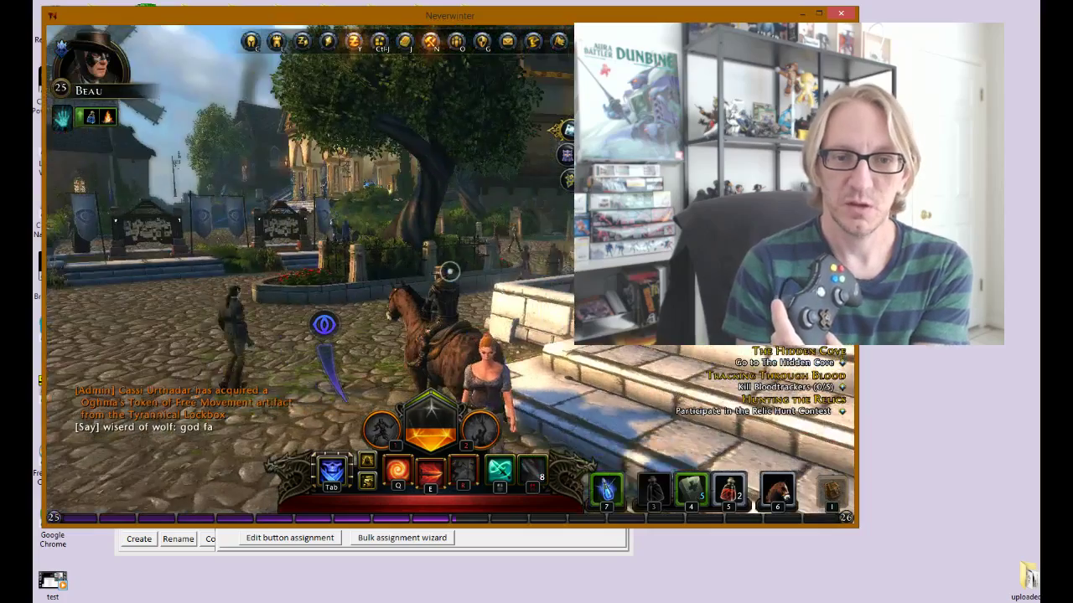
pyautogui.press('w')
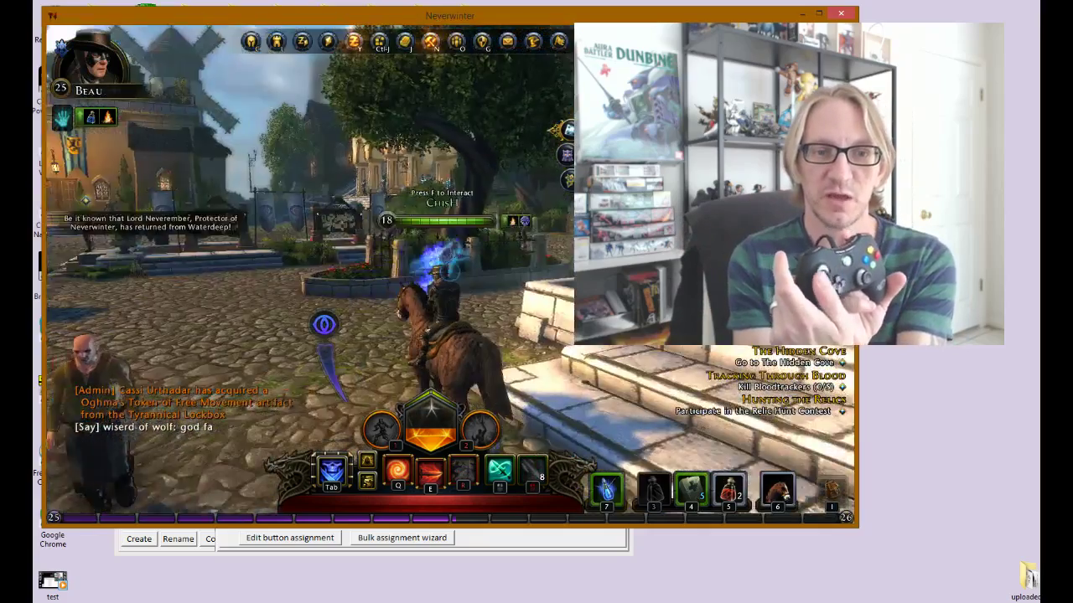
# Open Neverwinter's gameplay options, check the mouse look sensitivity setting, and return to the game.
pyautogui.press('Escape')
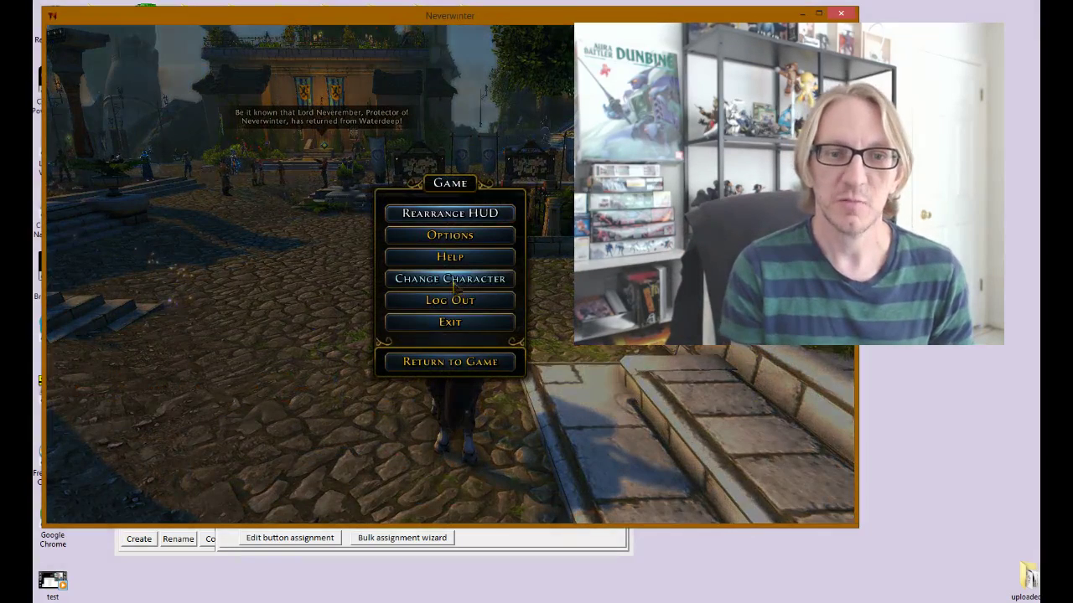
pyautogui.click(449, 238)
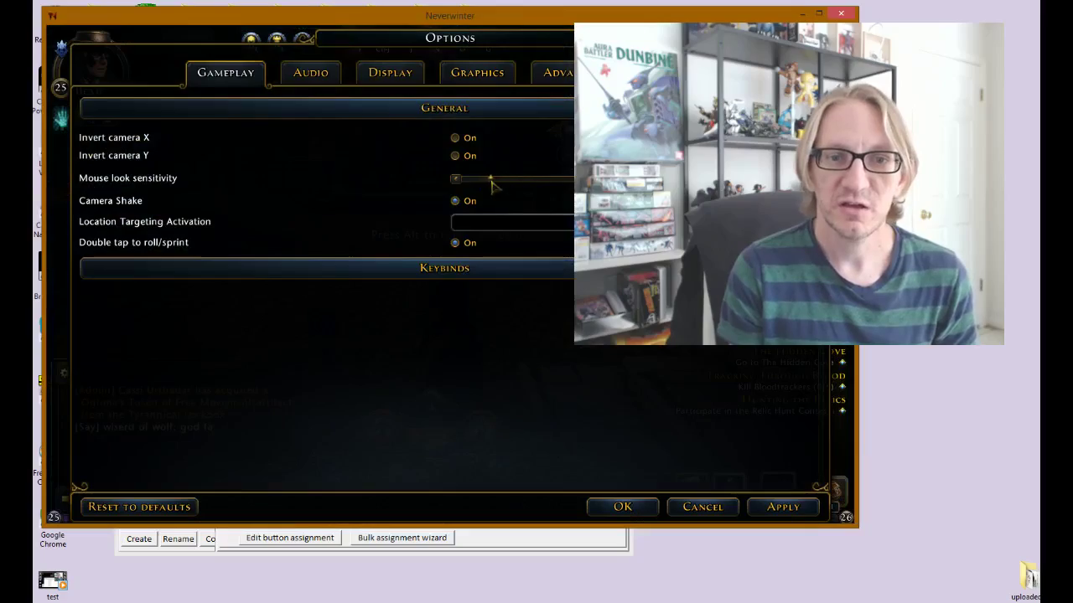
pyautogui.click(633, 513)
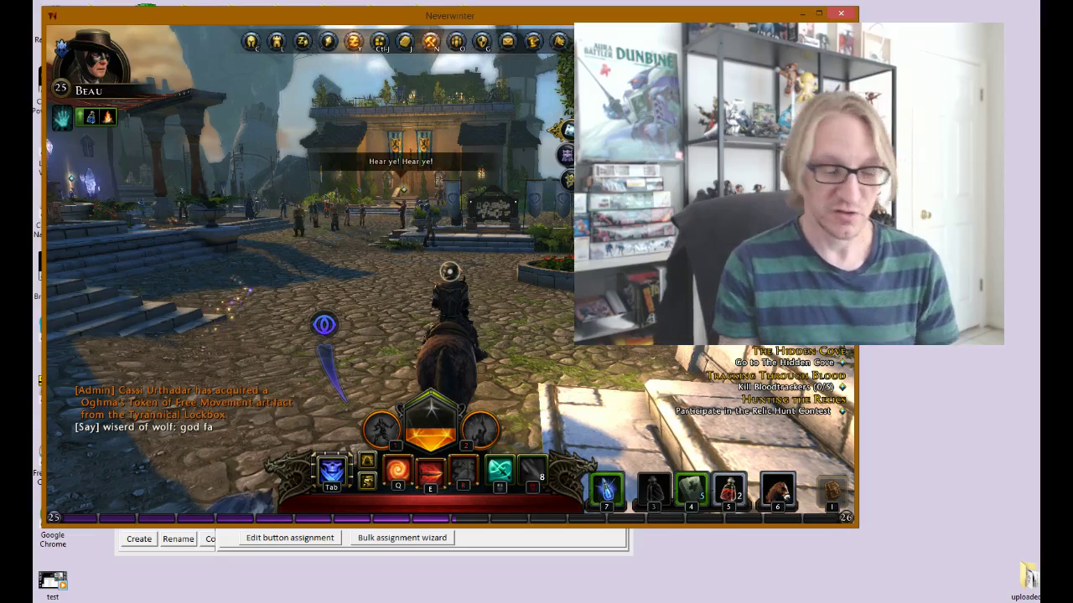
# Demonstrate the game's keyboard controls by riding with A, D and W and using the E power.
pyautogui.press('a')
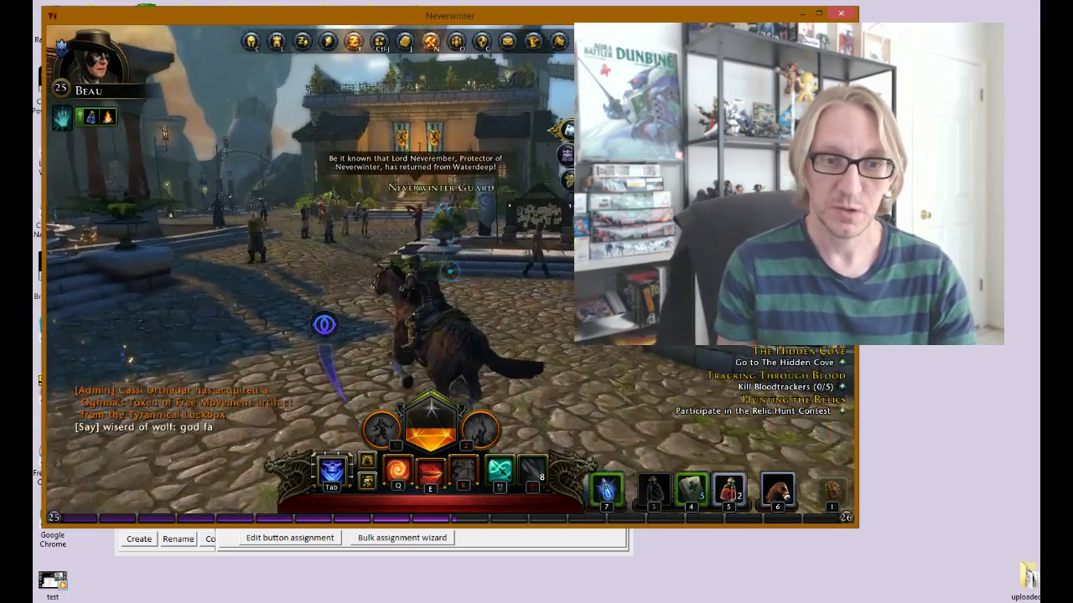
pyautogui.press('d')
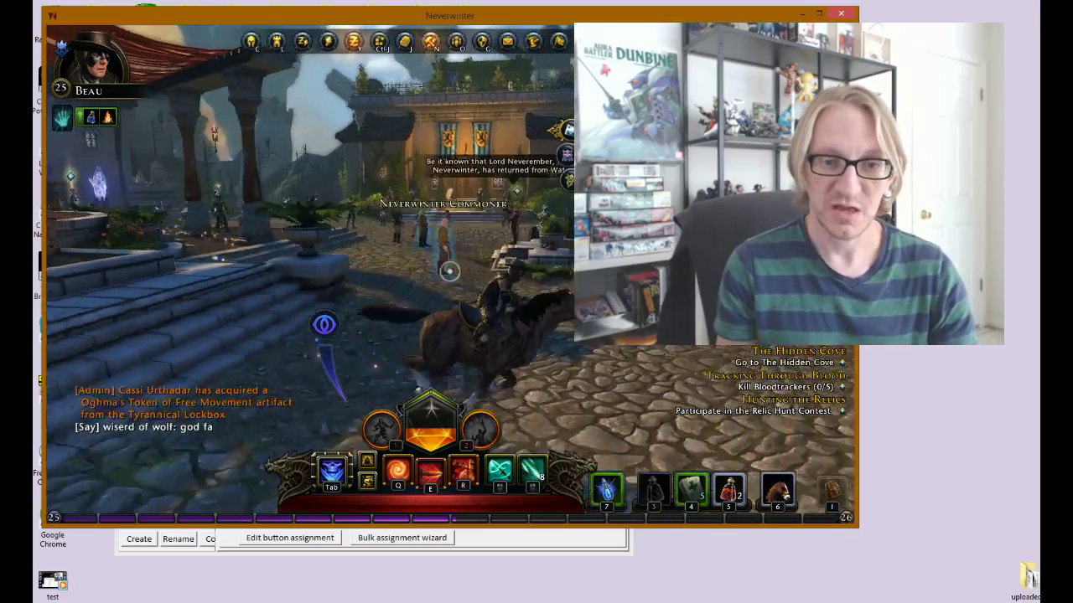
pyautogui.press('w')
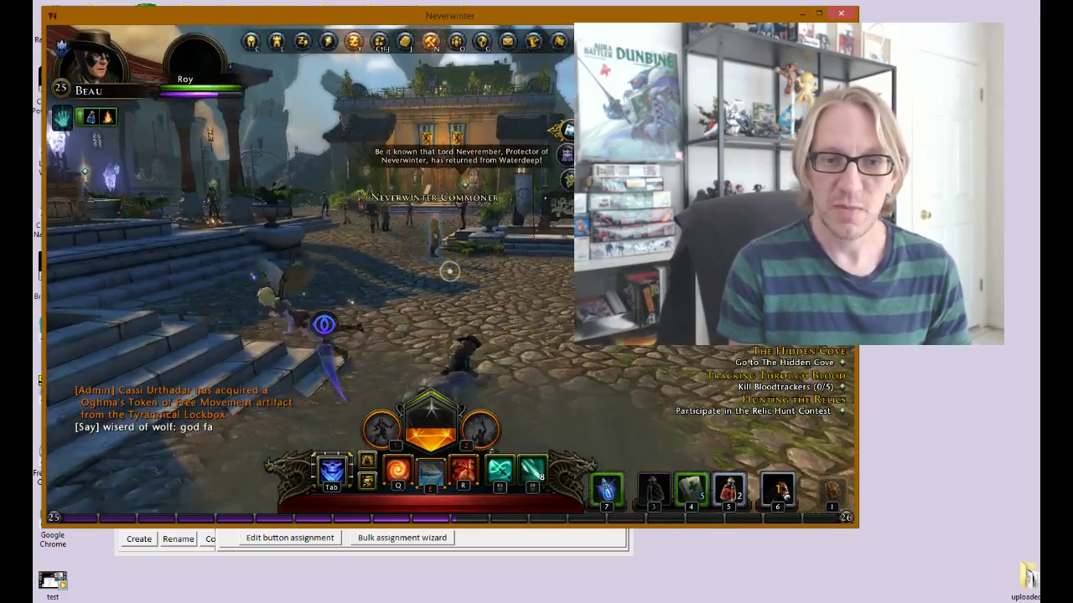
pyautogui.press('e')
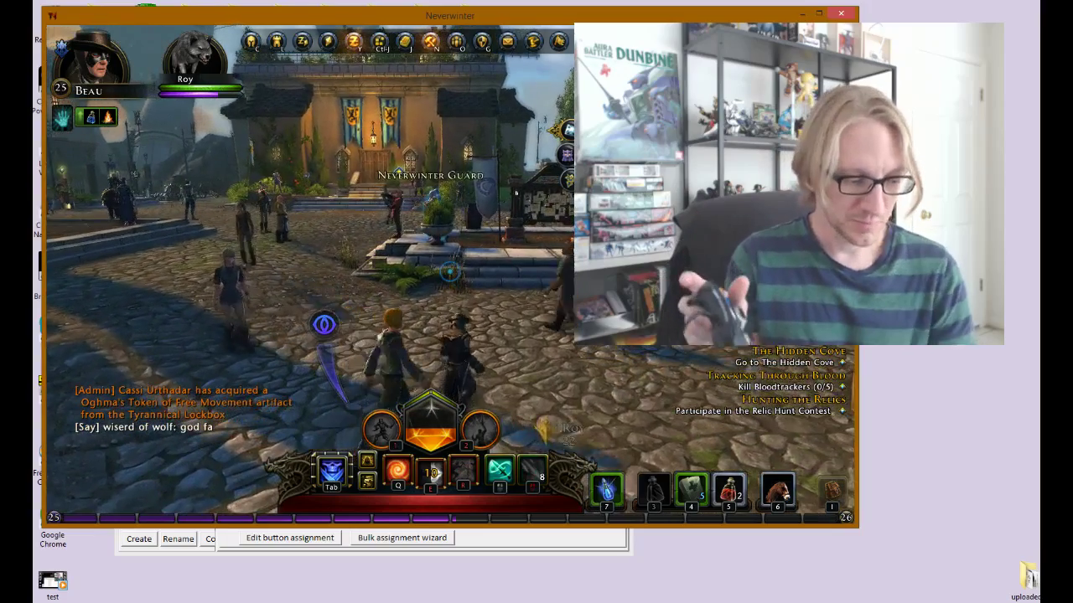
# Switch back to JoyToKey, check the W key assignment of Stick2 up, and cancel out of it.
pyautogui.hotkey('alt', 'Tab')
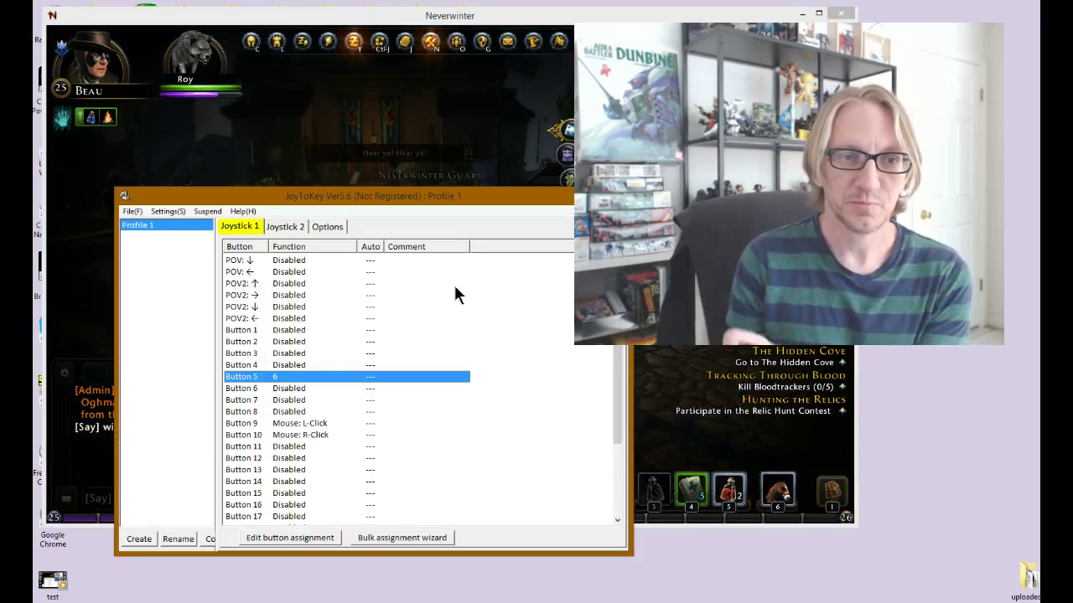
pyautogui.scroll(6, 453, 293)
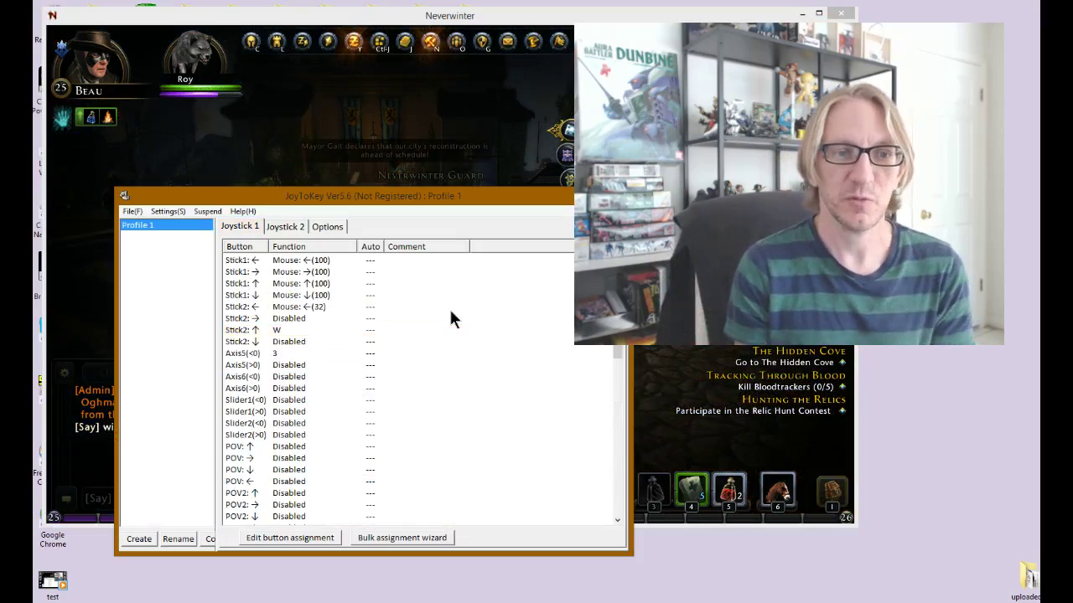
pyautogui.doubleClick(230, 332)
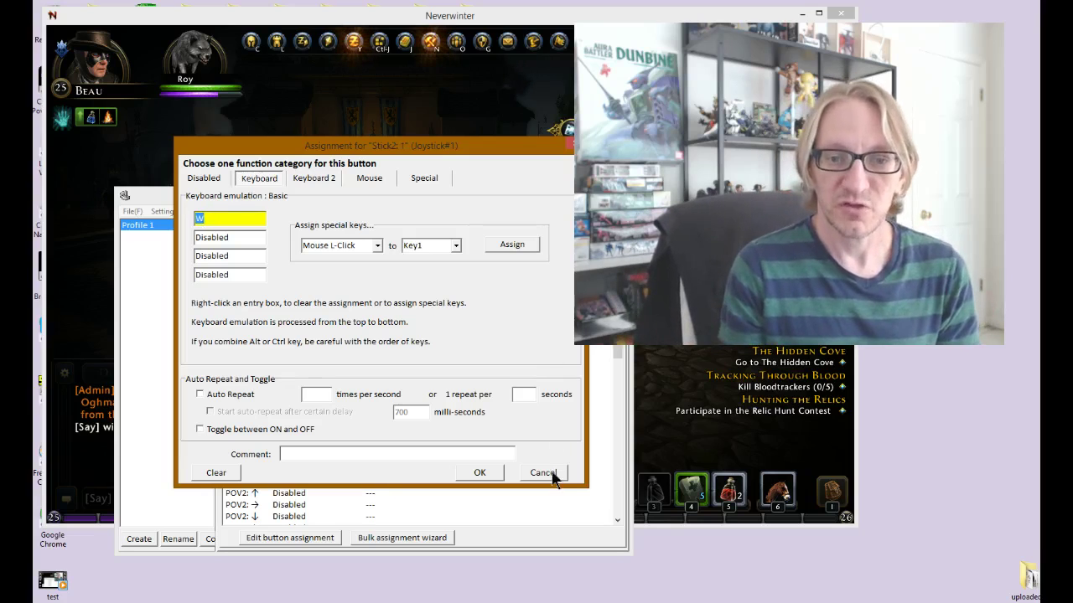
pyautogui.press('w')
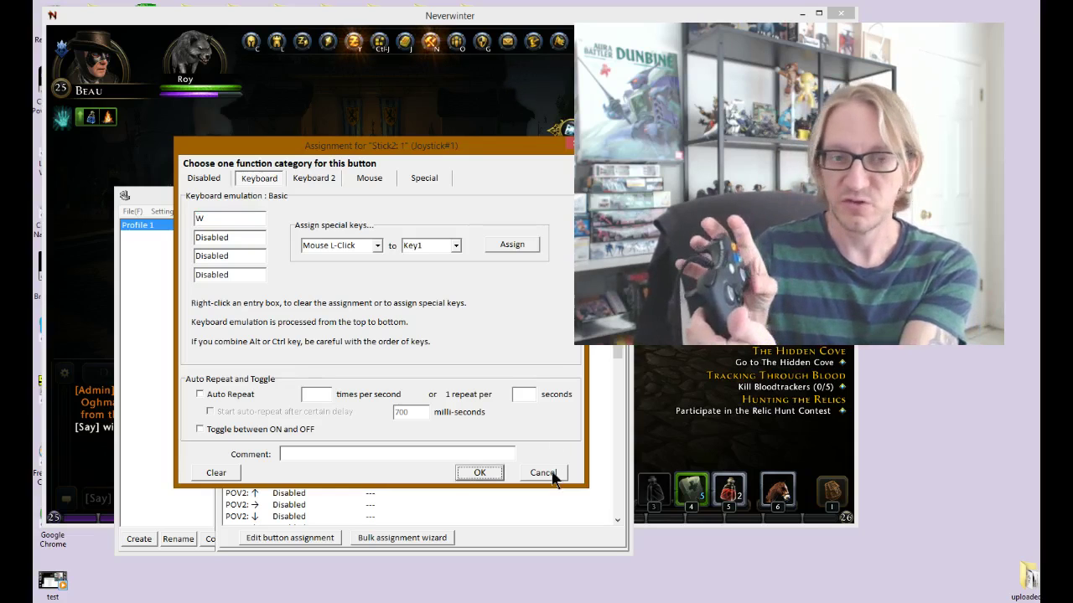
pyautogui.click(546, 475)
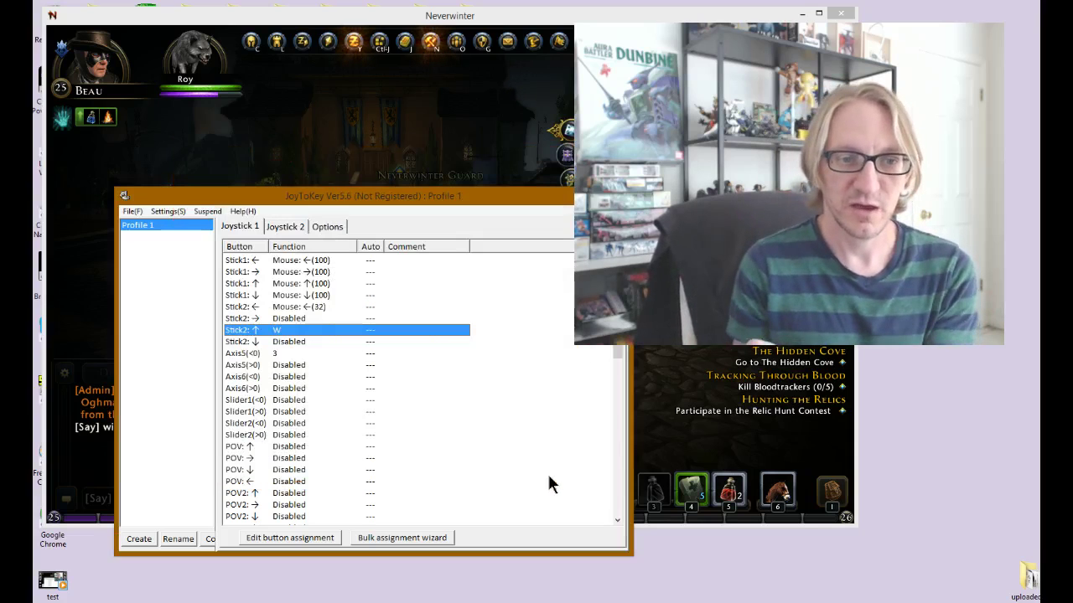
# Assign keyboard key S to Stick2 down and test the movement in Neverwinter.
pyautogui.doubleClick(269, 340)
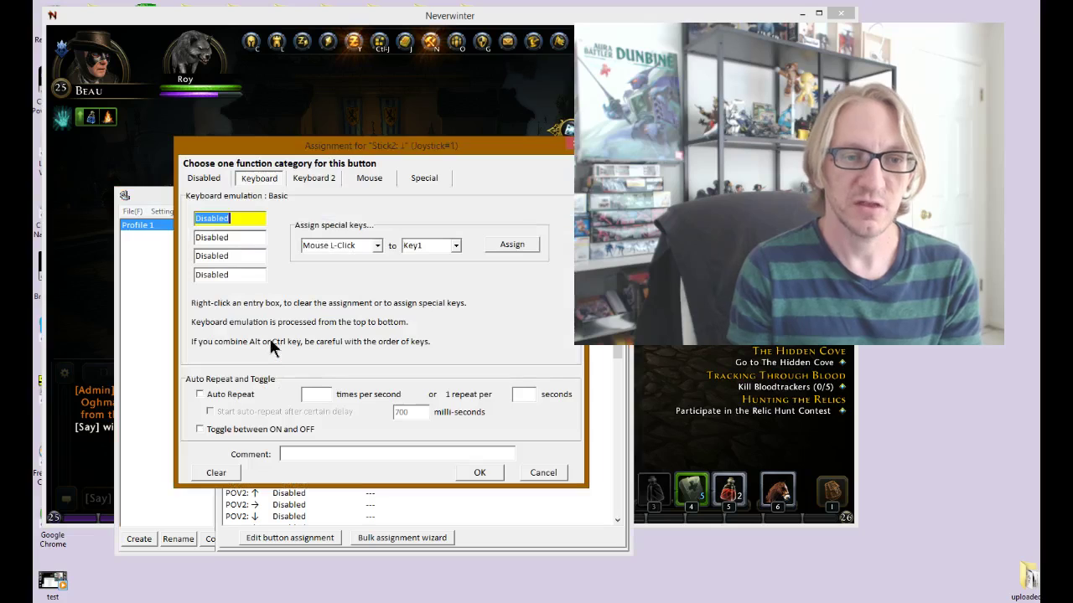
pyautogui.press('s')
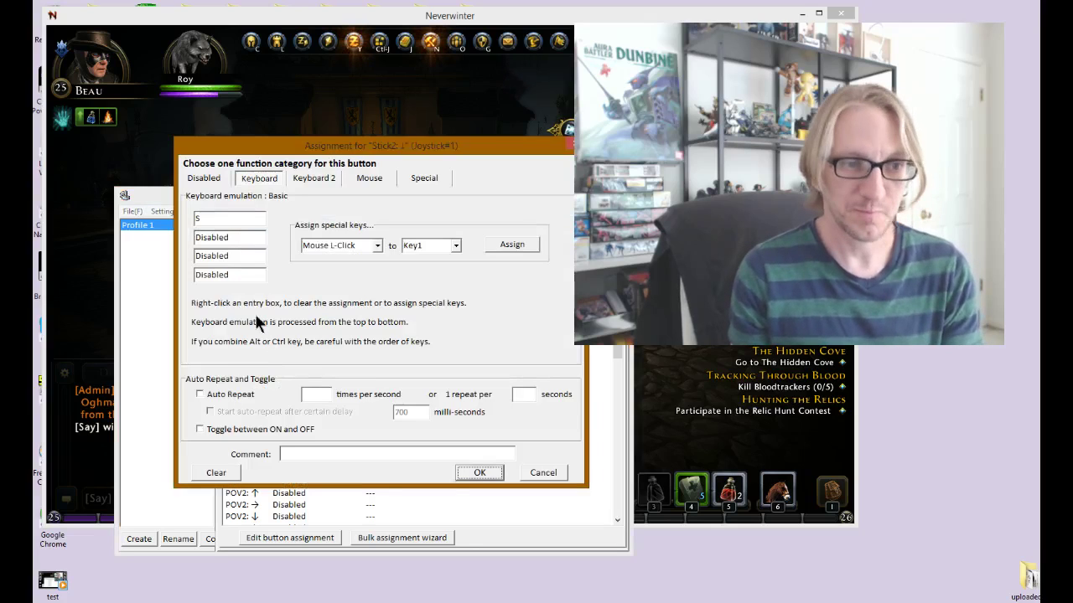
pyautogui.click(479, 473)
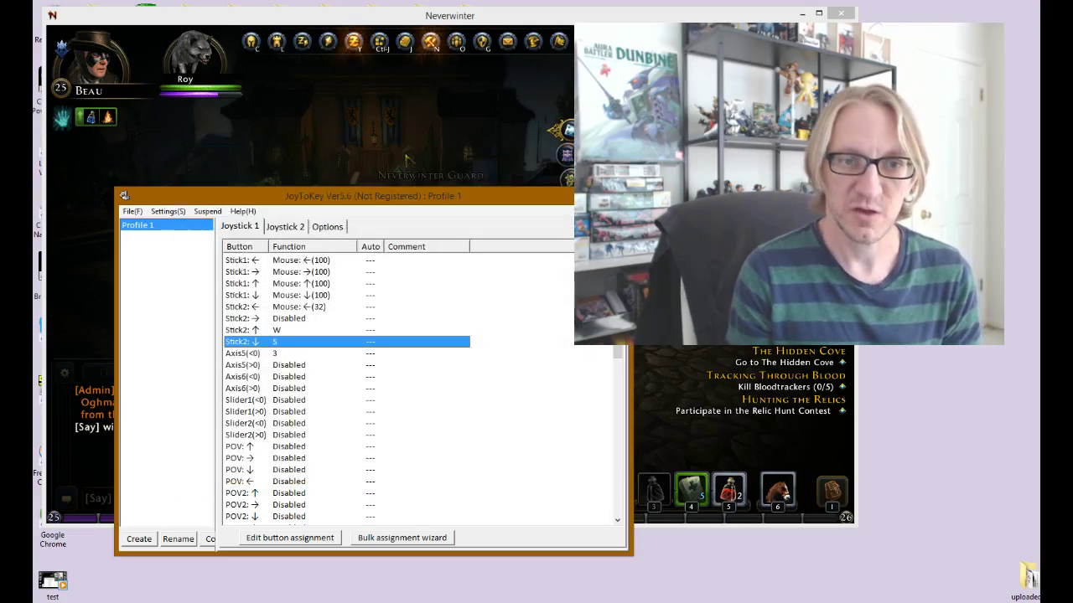
pyautogui.click(406, 159)
pyautogui.press('alt')
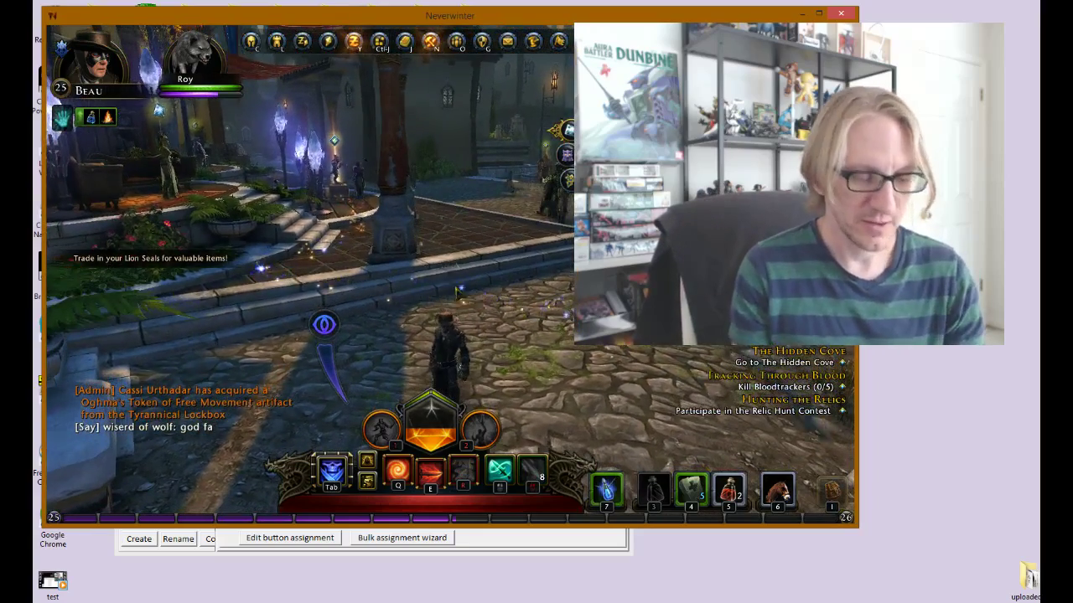
# Switch to JoyToKey, assign keyboard key A to Stick2 left, and test the movement in Neverwinter.
pyautogui.hotkey('alt', 'Tab')
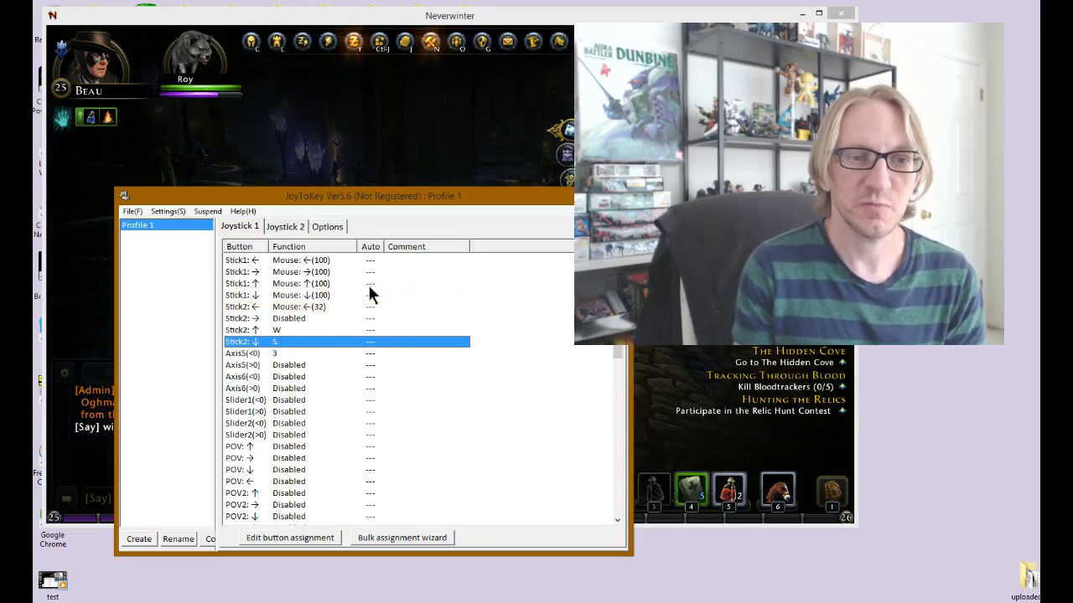
pyautogui.doubleClick(298, 308)
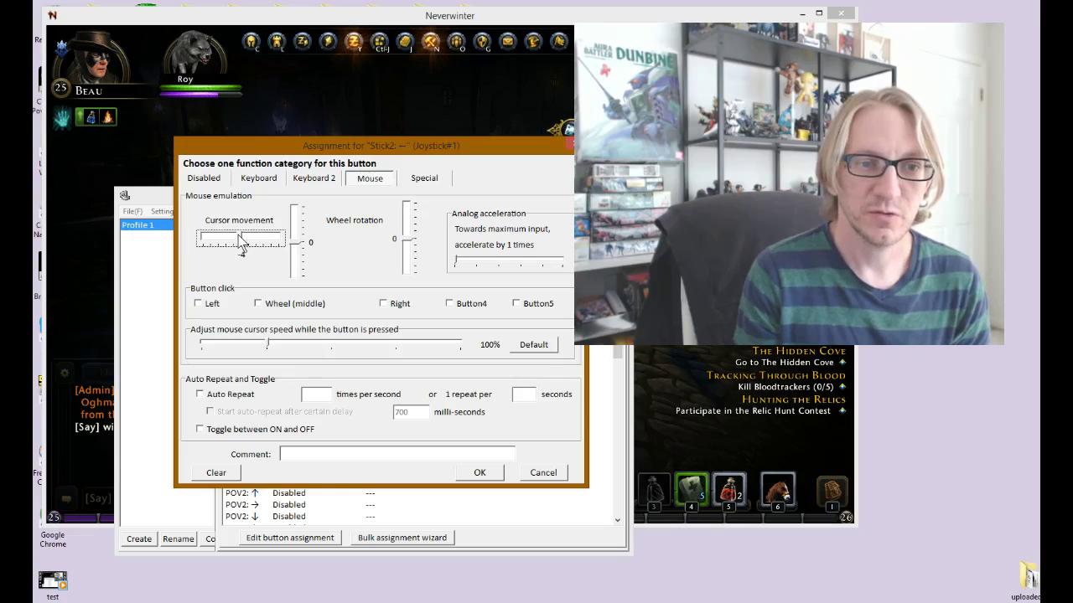
pyautogui.click(299, 181)
pyautogui.click(248, 181)
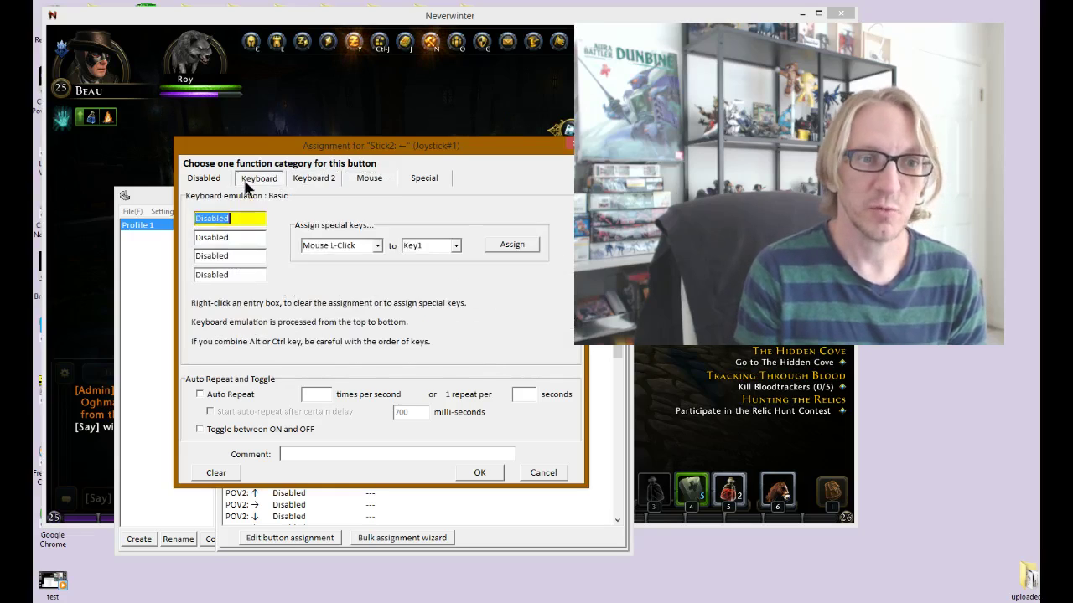
pyautogui.press('a')
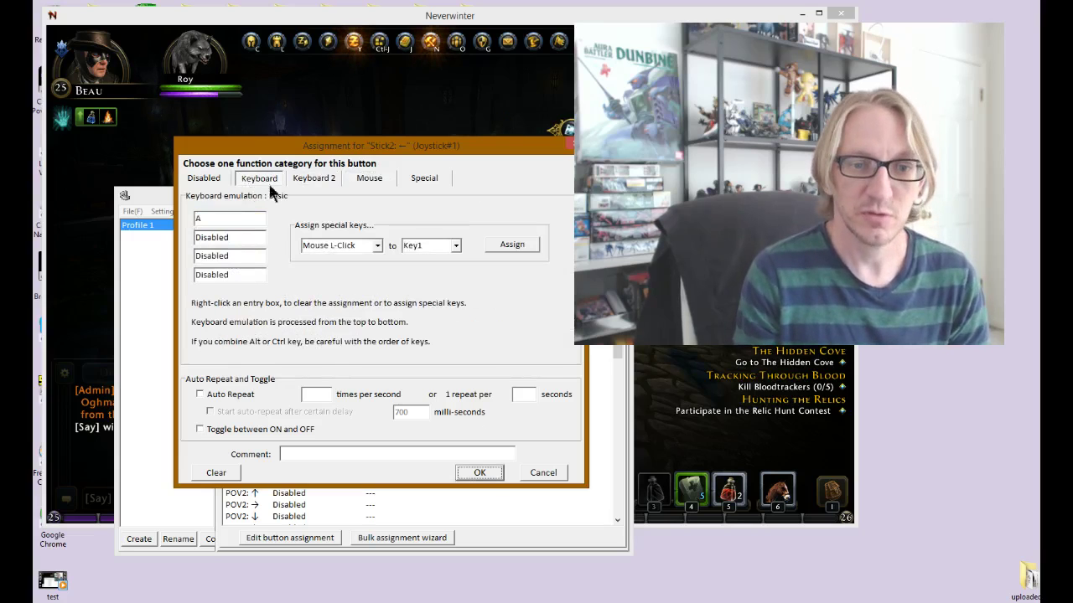
pyautogui.click(479, 473)
pyautogui.click(450, 191)
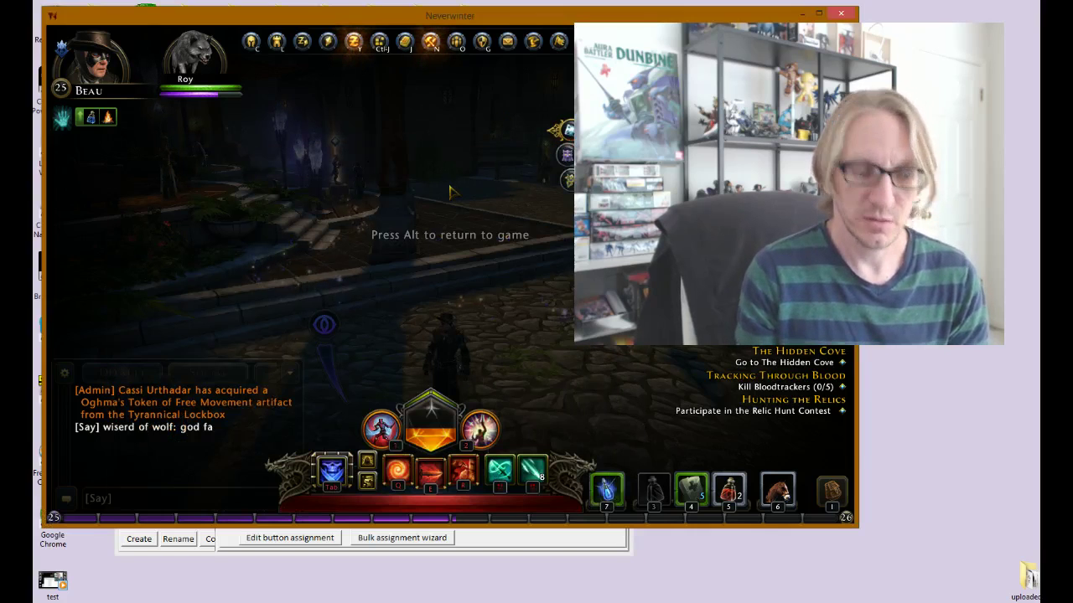
pyautogui.press('alt')
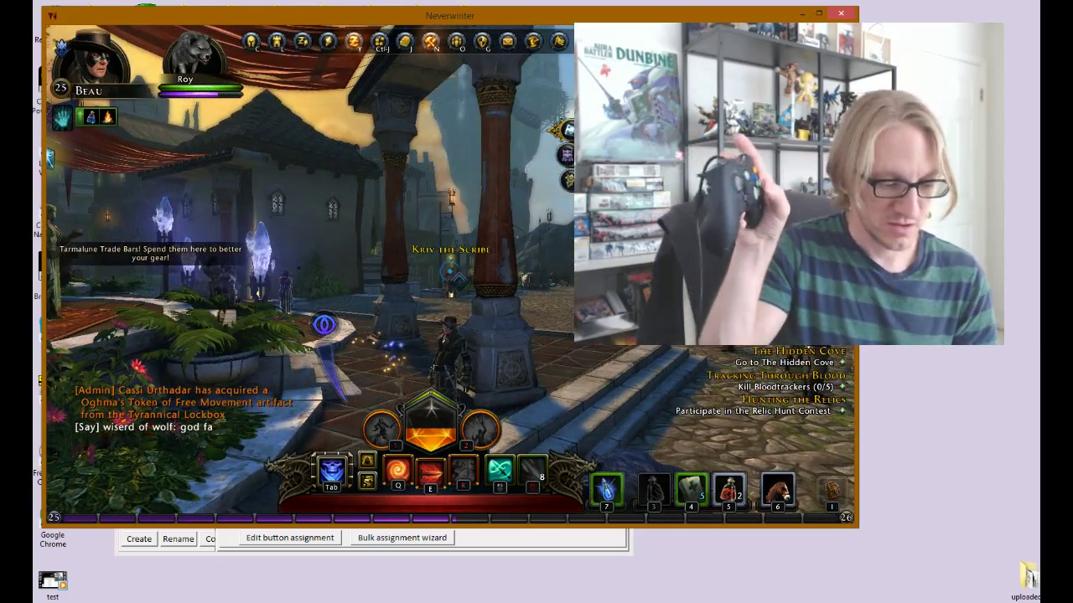
# Switch back to JoyToKey and assign keyboard key D to Stick2 right.
pyautogui.hotkey('alt', 'Tab')
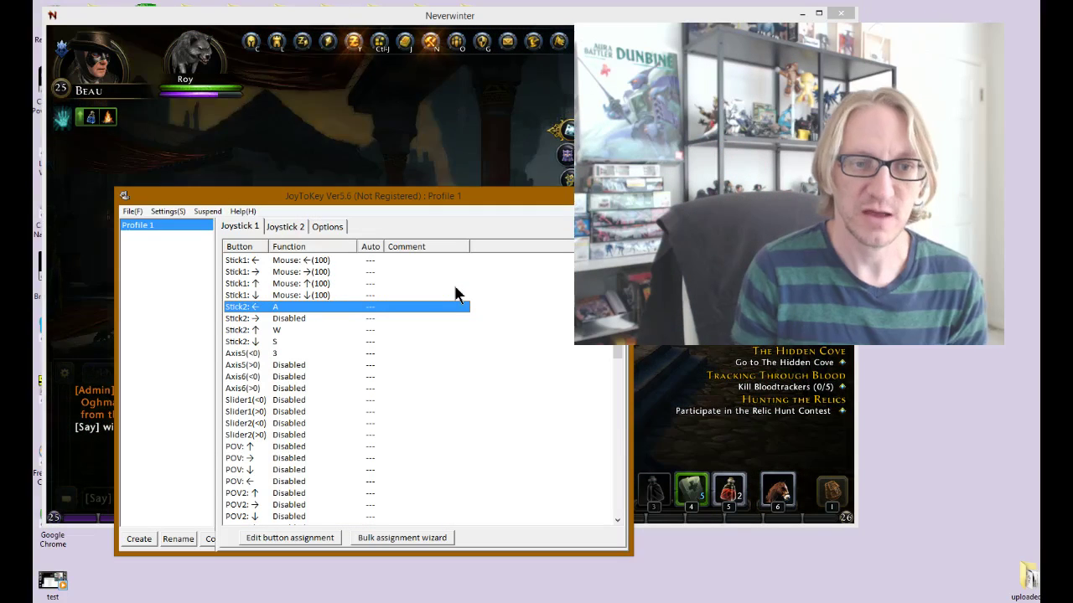
pyautogui.doubleClick(302, 321)
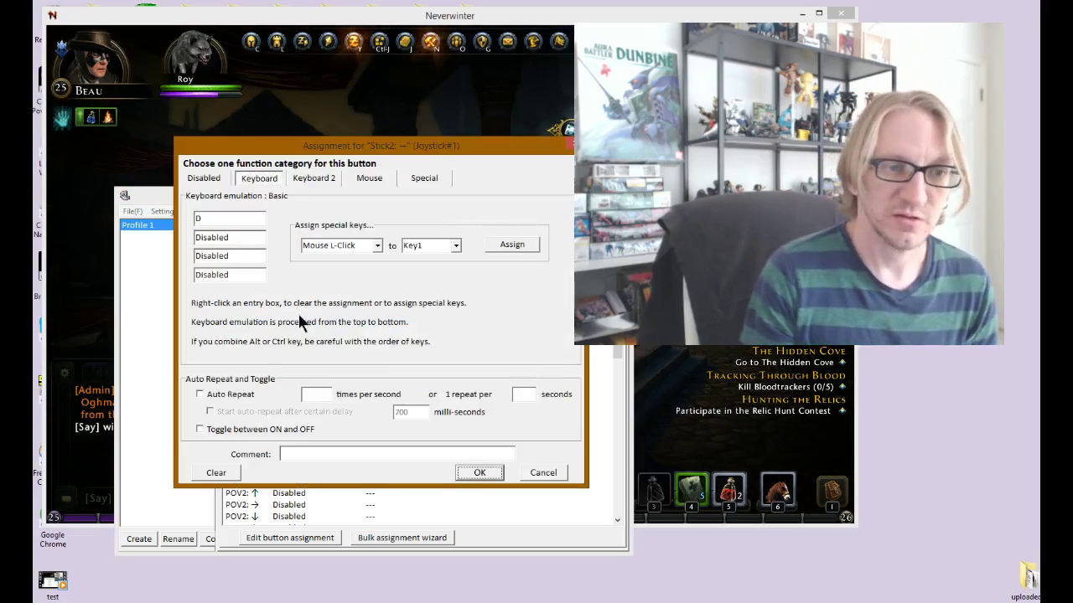
pyautogui.click(466, 474)
# Return to Neverwinter, test walking through the market with the controller sticks, and summon the horse with hotkey 6.
pyautogui.hotkey('alt', 'Tab')
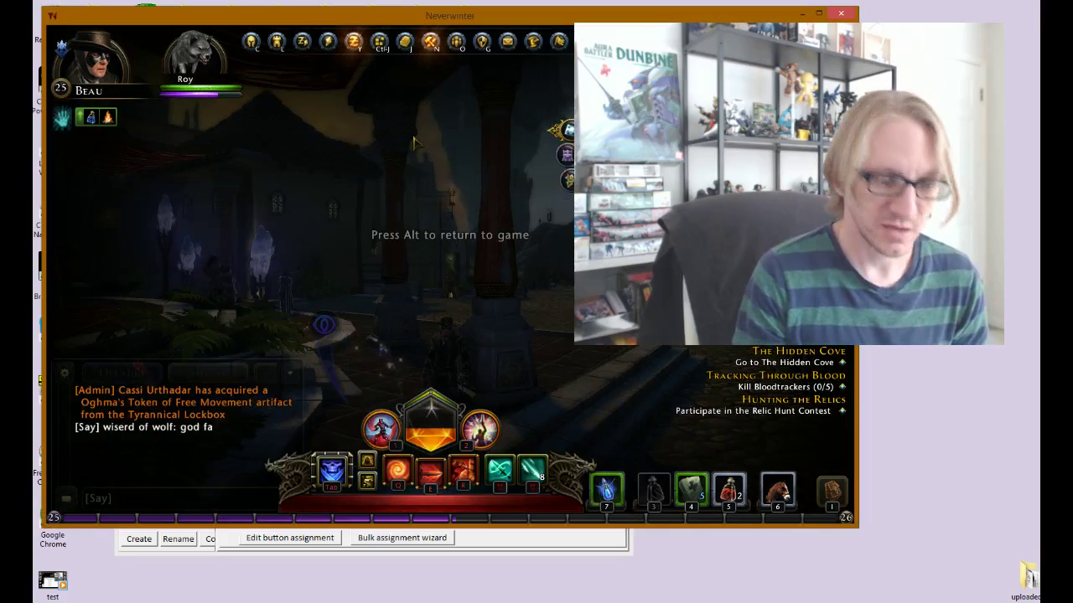
pyautogui.press('alt')
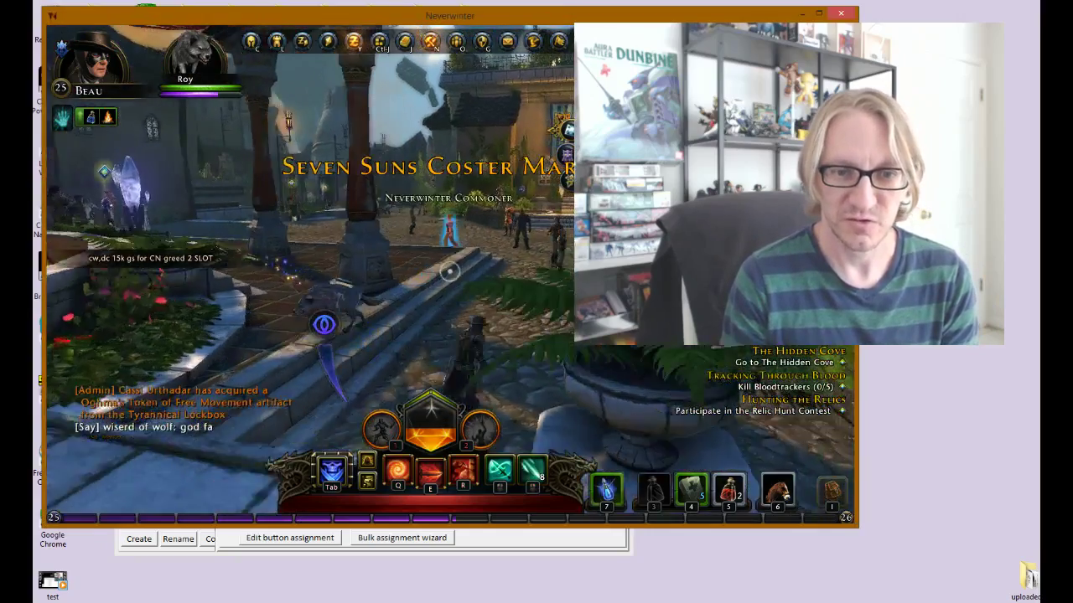
pyautogui.press('w')
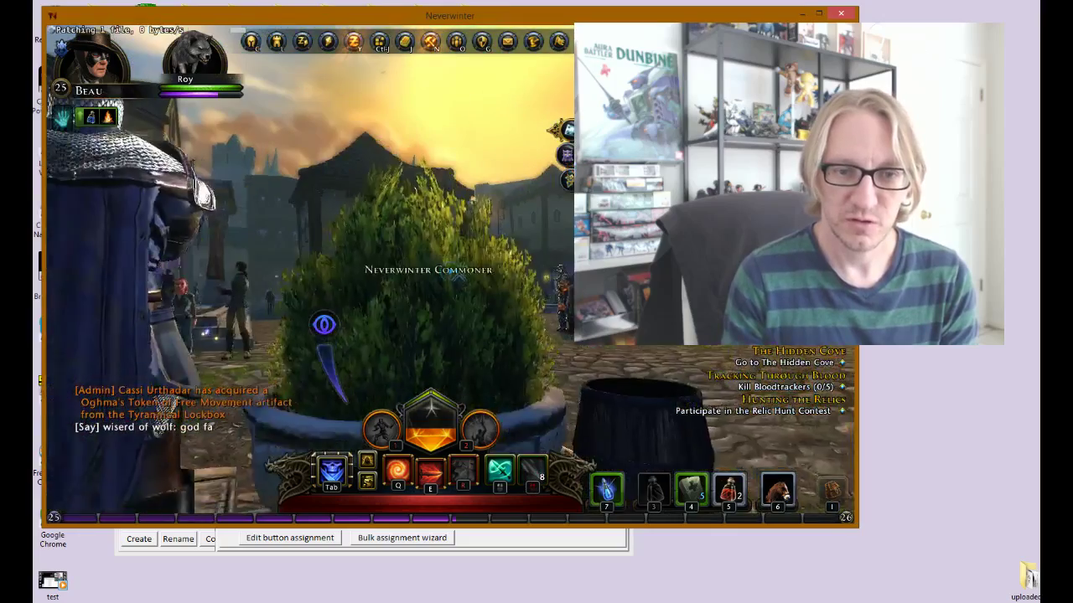
pyautogui.press('w')
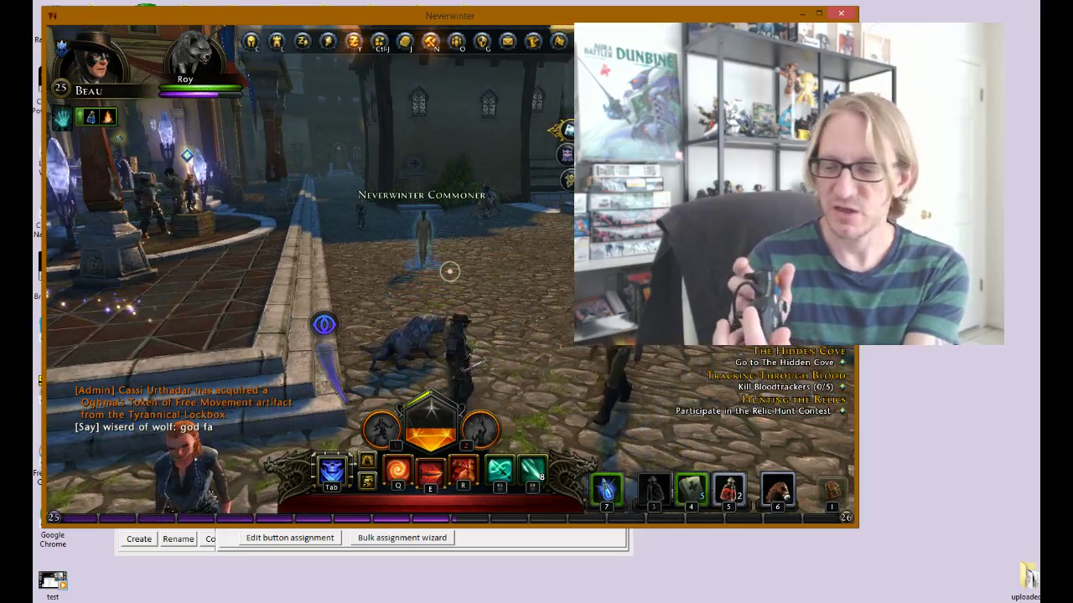
pyautogui.press('6')
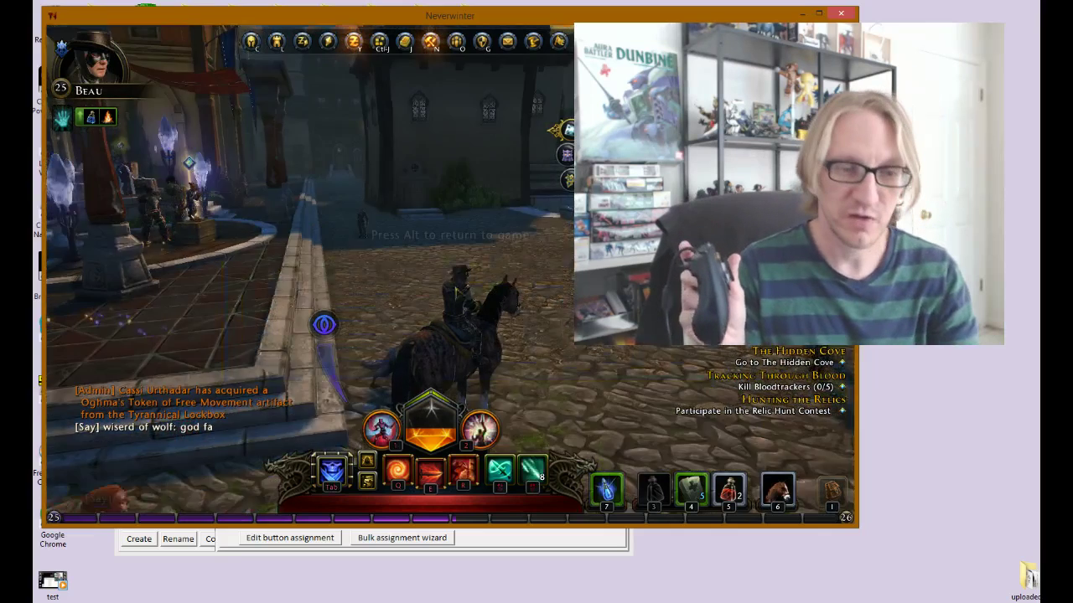
# Switch to JoyToKey, assign keyboard key 5 to Button 6, and try the hotkey in Neverwinter.
pyautogui.hotkey('alt', 'Tab')
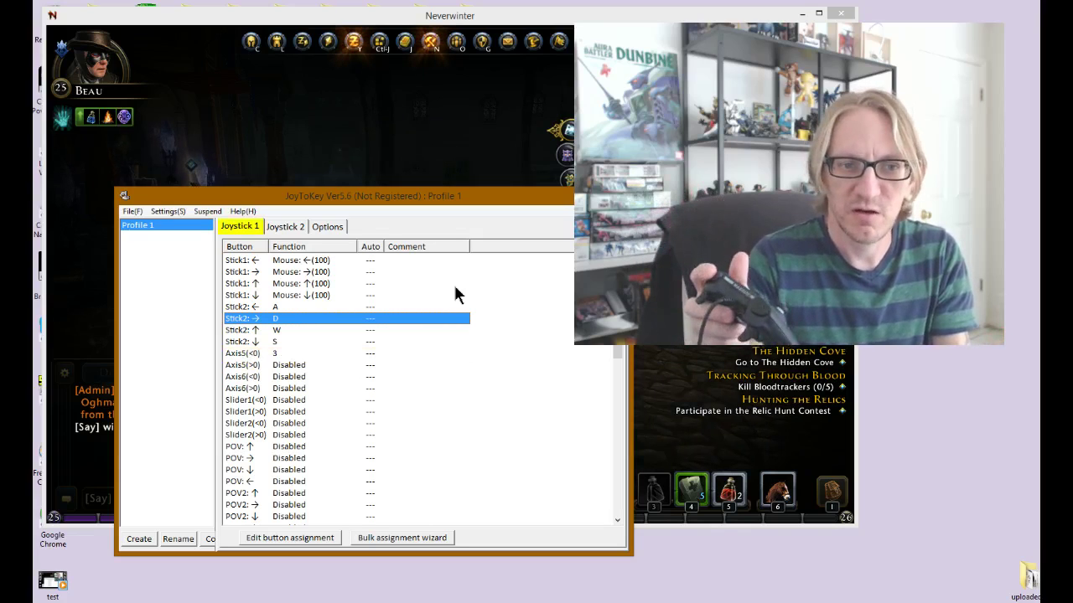
pyautogui.scroll(-9, 455, 293)
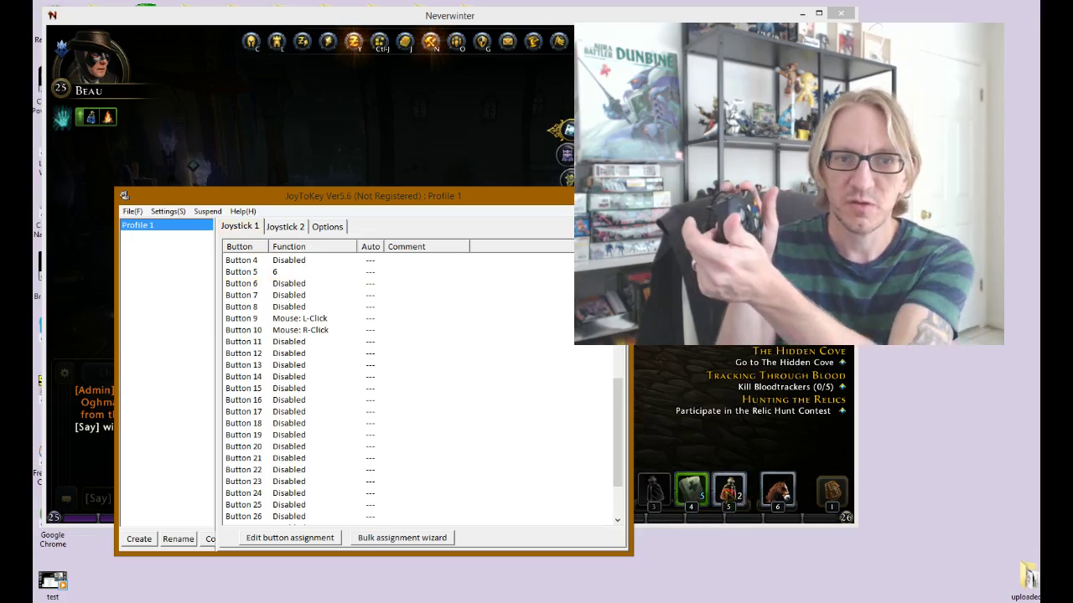
pyautogui.doubleClick(263, 285)
pyautogui.press('5')
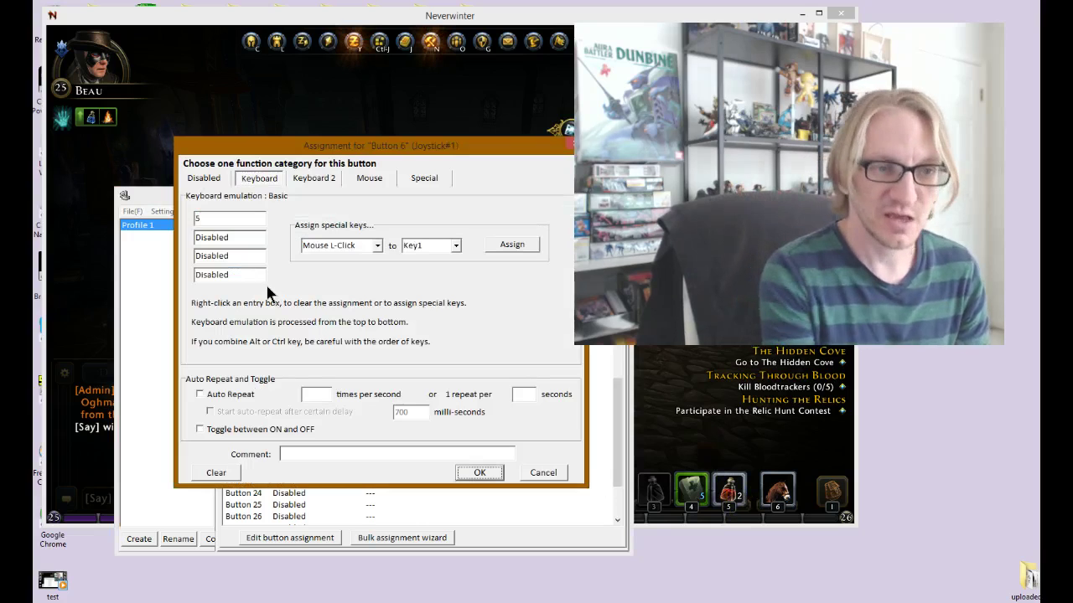
pyautogui.click(475, 471)
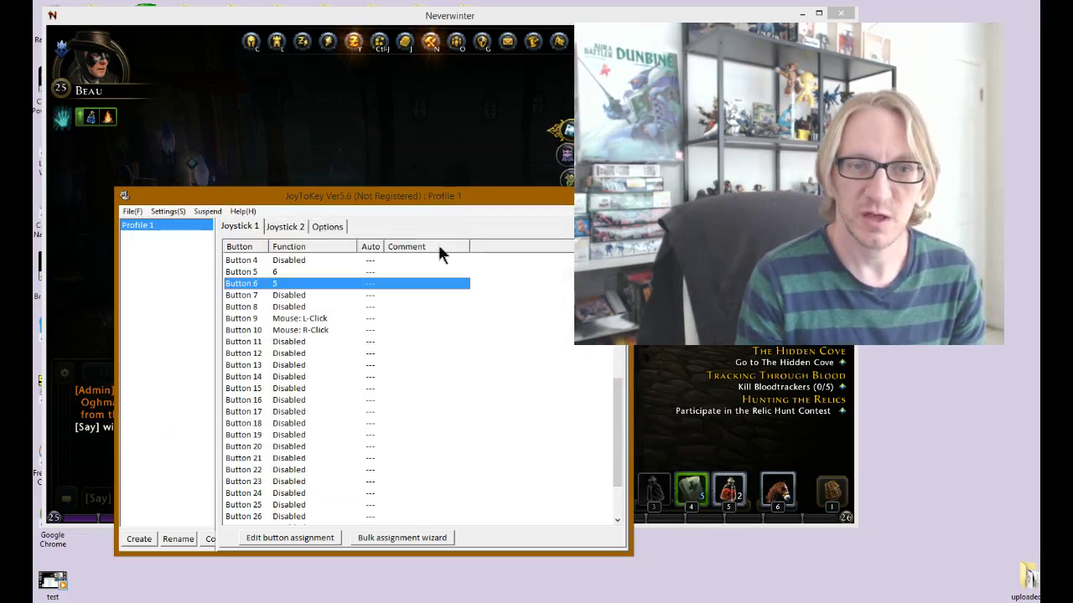
pyautogui.click(433, 186)
pyautogui.press('alt')
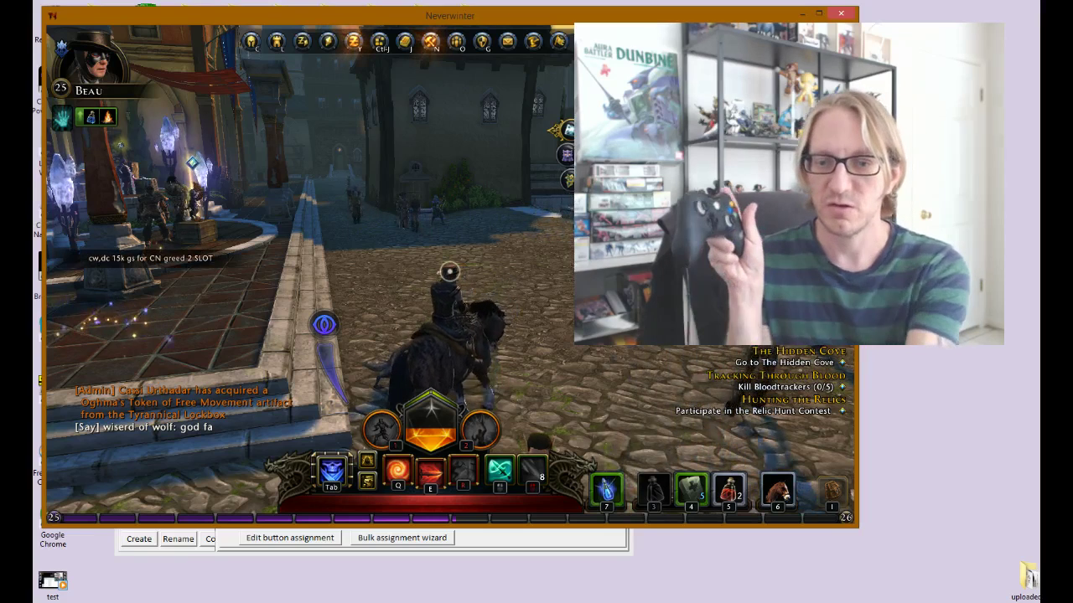
pyautogui.press('5')
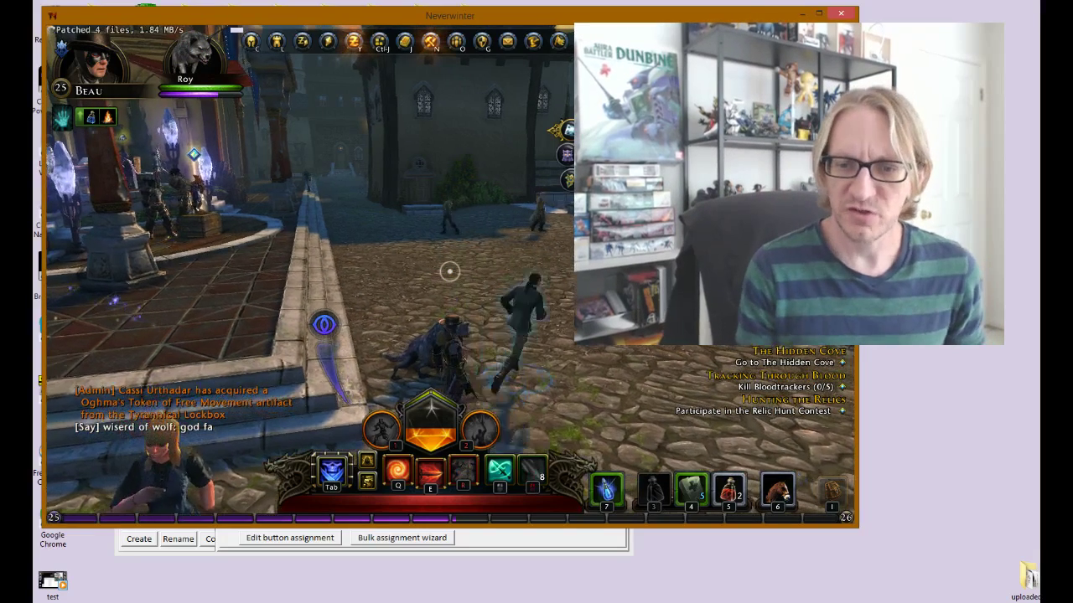
# Switch back to JoyToKey and reassign Button 6 to keyboard key E.
pyautogui.hotkey('alt', 'Tab')
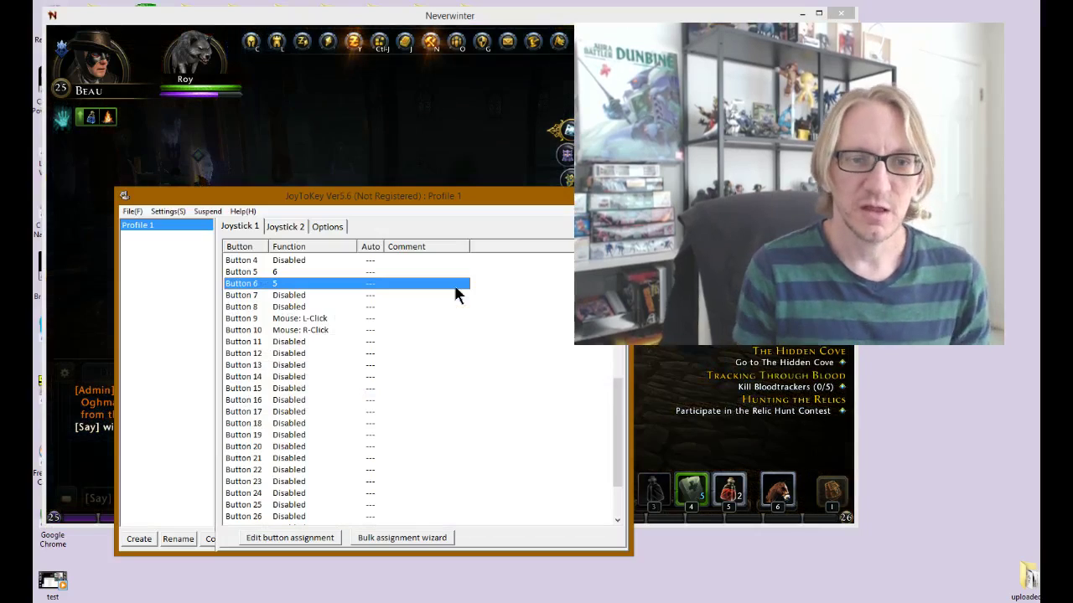
pyautogui.doubleClick(303, 284)
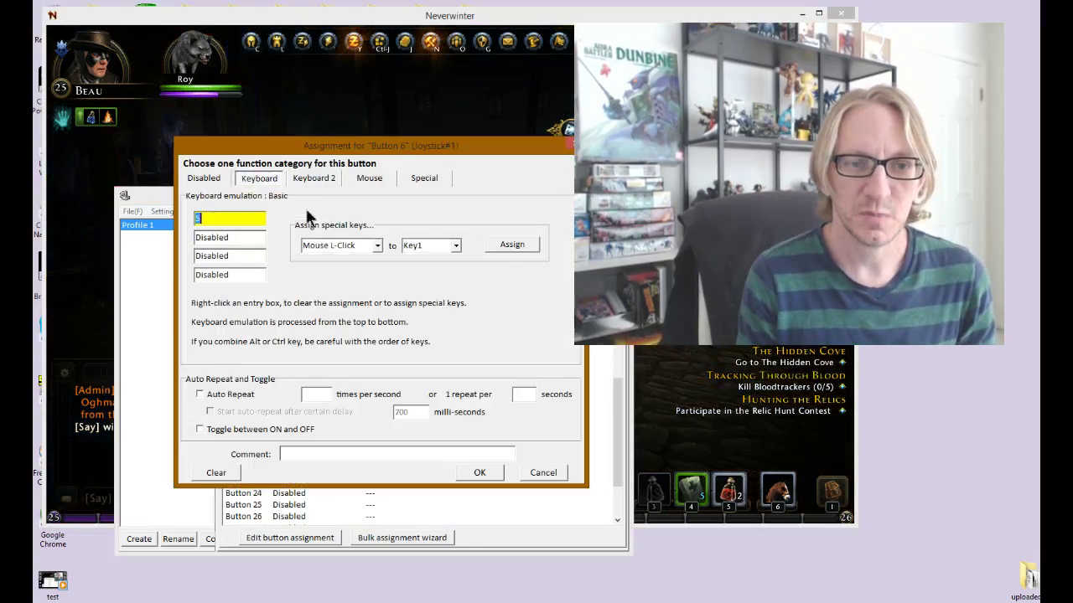
pyautogui.click(340, 117)
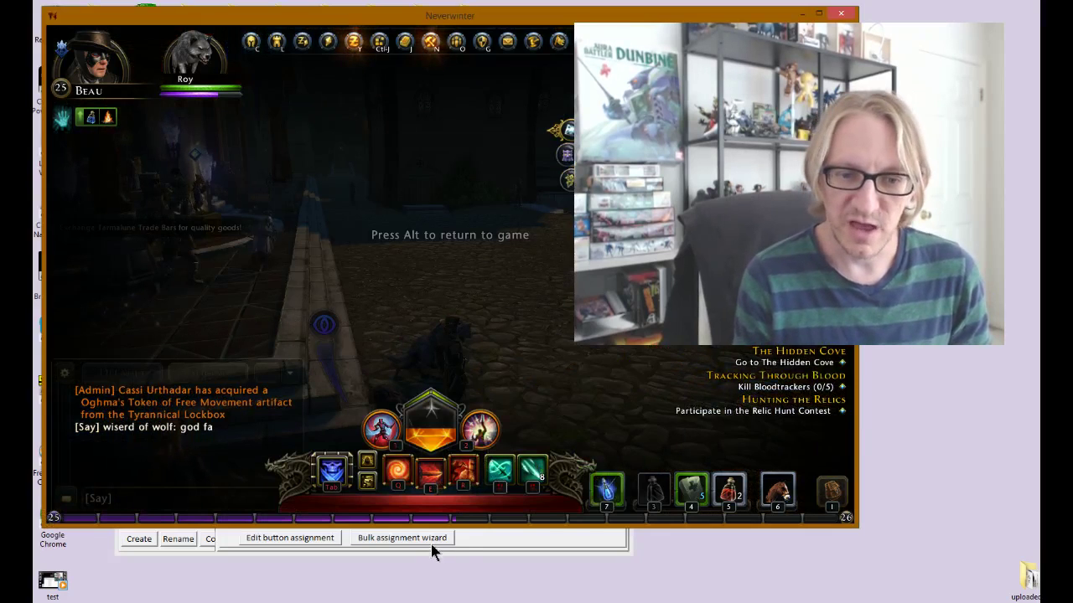
pyautogui.click(458, 537)
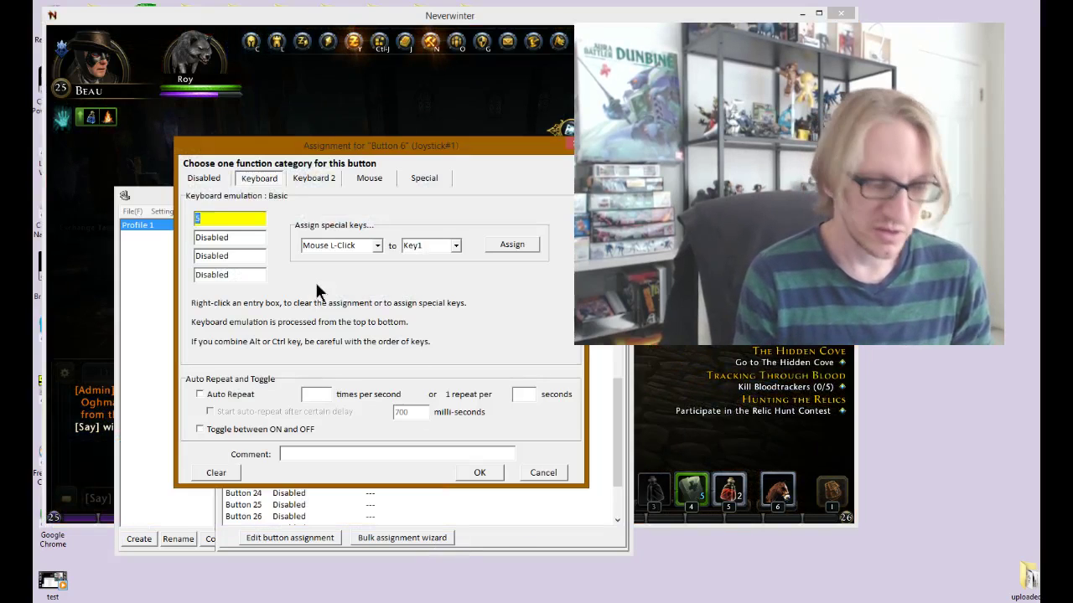
pyautogui.press('e')
pyautogui.click(480, 472)
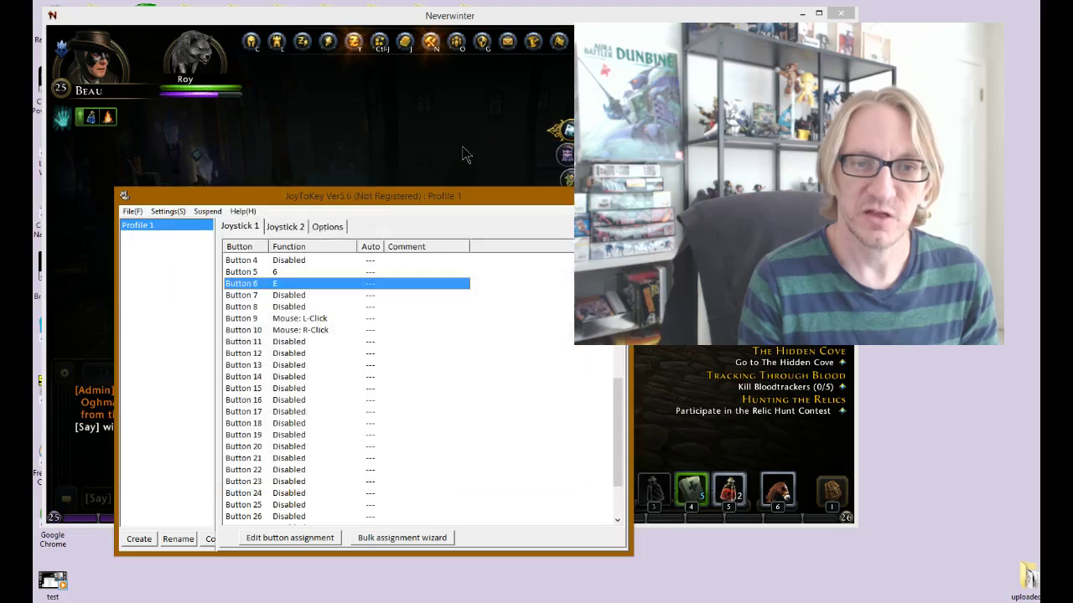
# Return to Neverwinter and test the E power with the controller's Button 6.
pyautogui.click(462, 153)
pyautogui.press('alt')
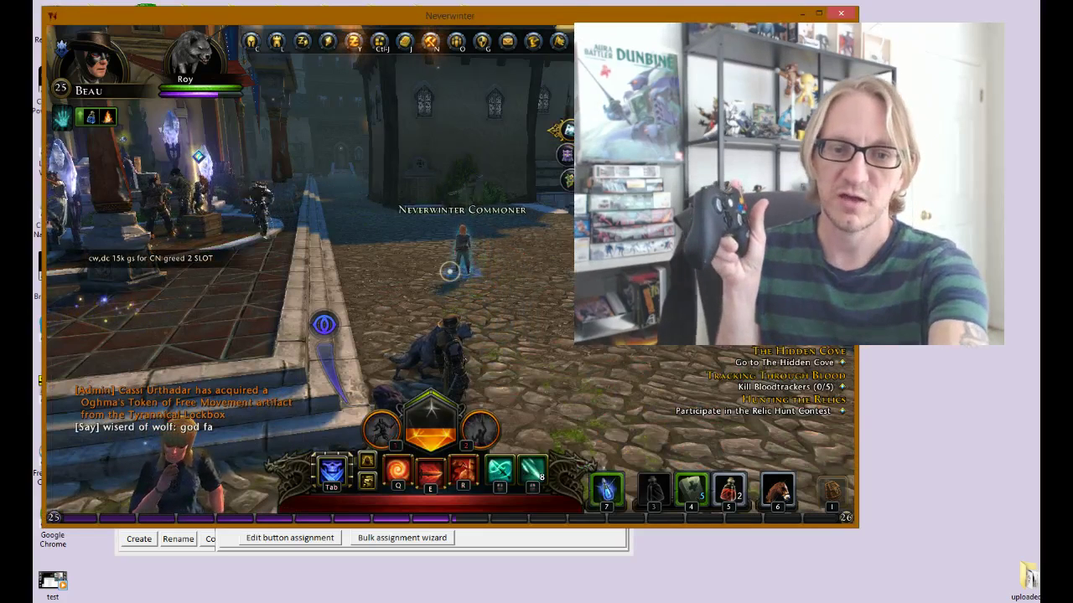
pyautogui.press('e')
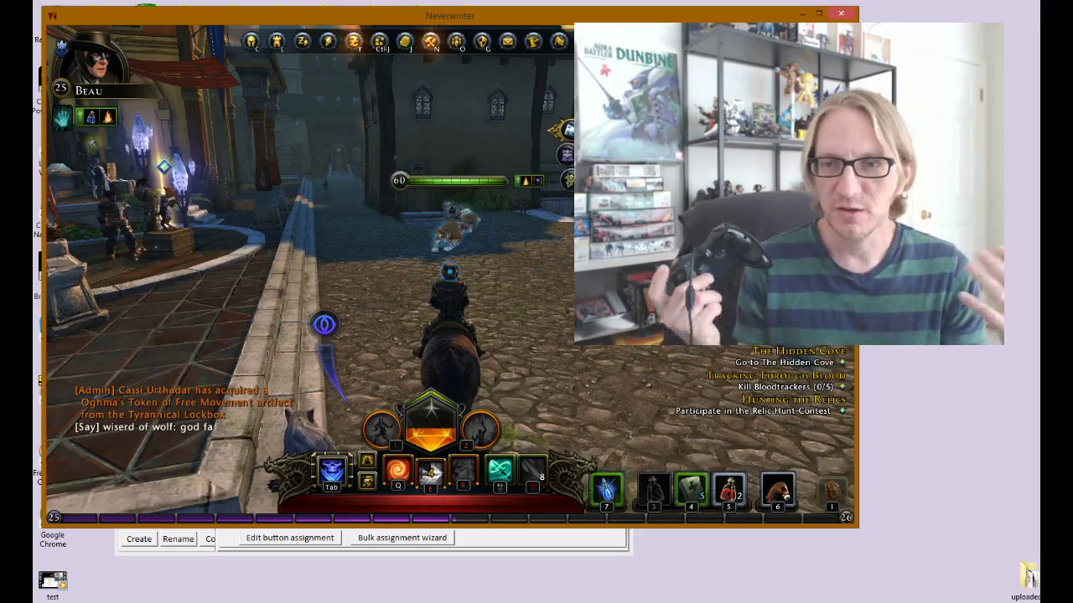
# Demonstrate the controller setup by riding the horse around the plaza while turning the camera.
pyautogui.press('a')
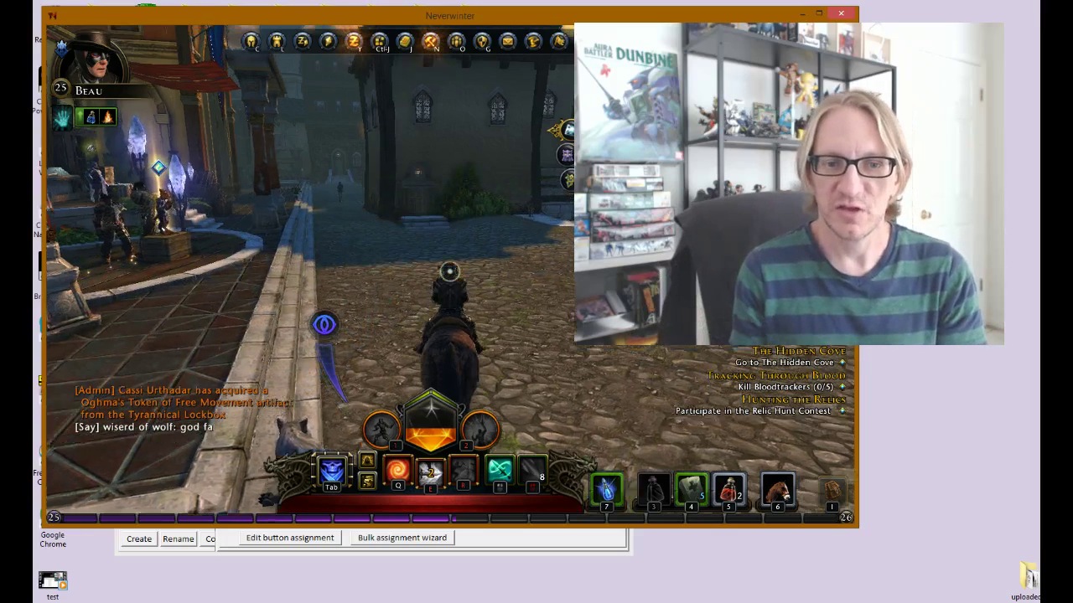
pyautogui.press('w')
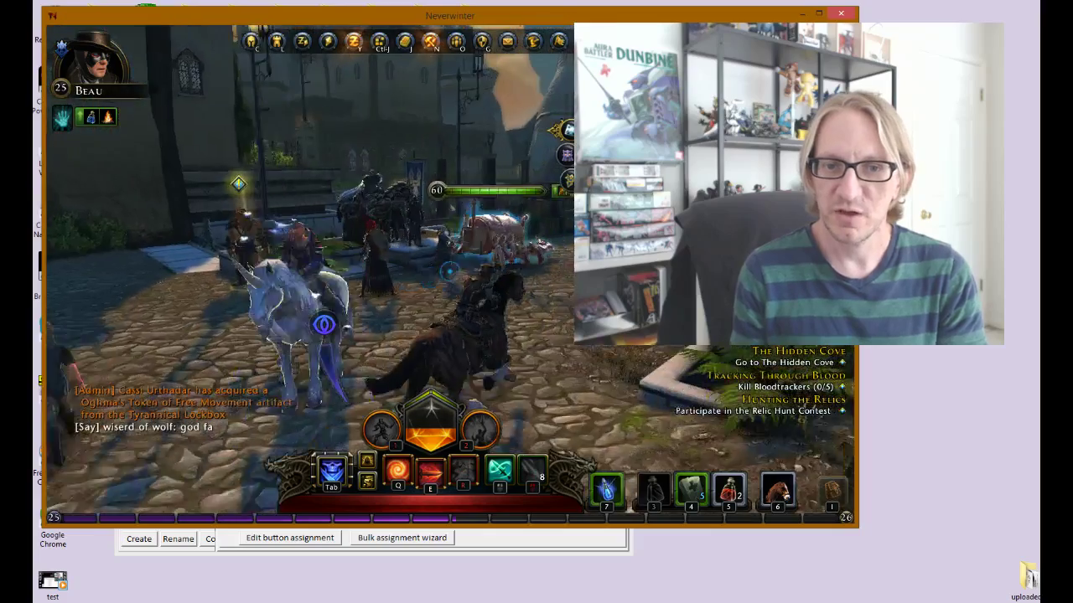
pyautogui.press('w')
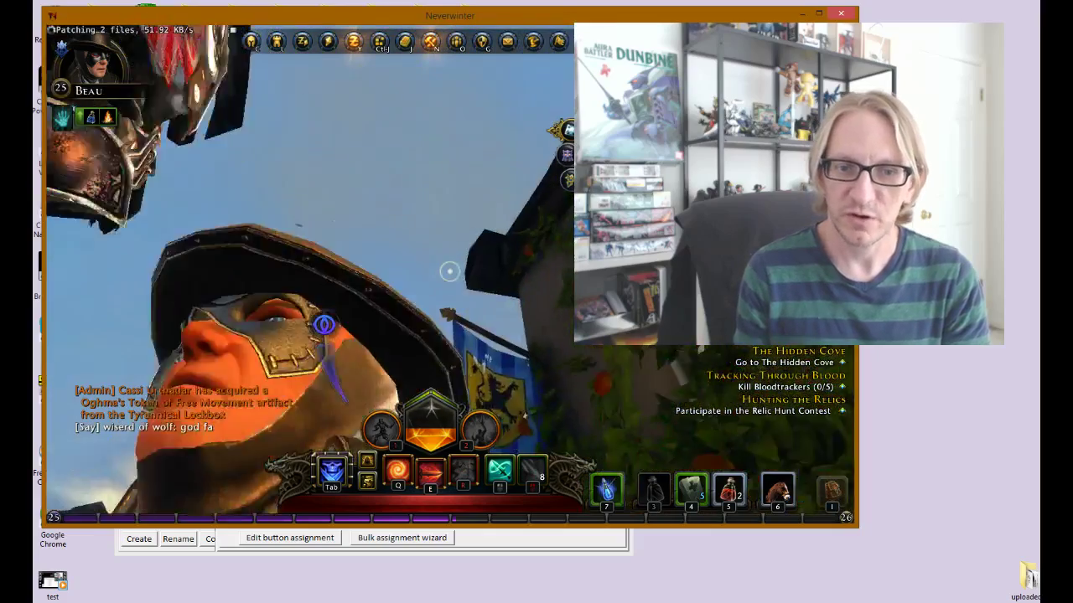
pyautogui.press('w')
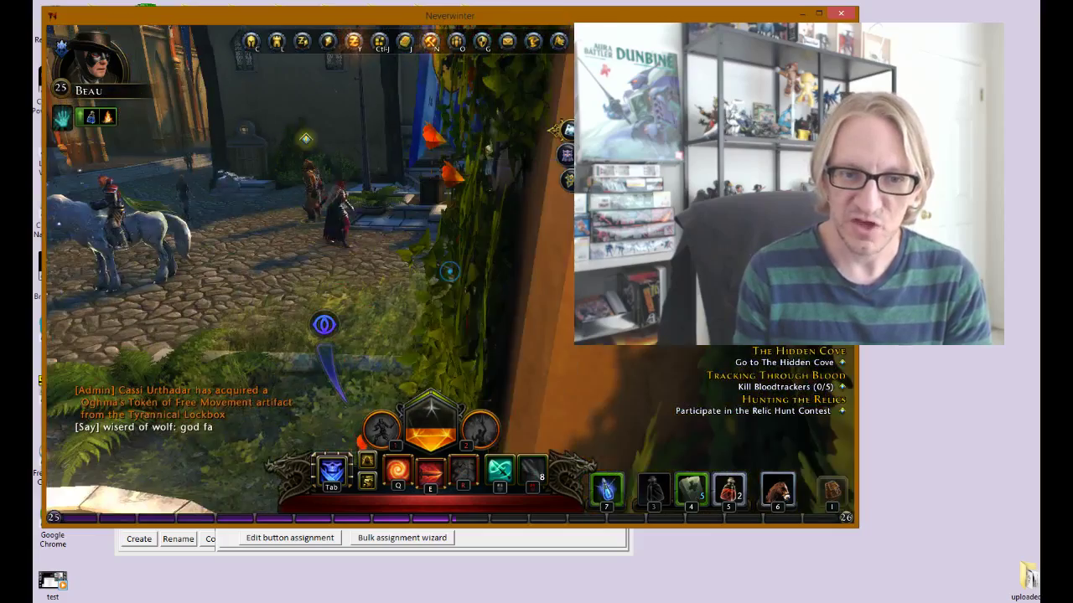
pyautogui.press('w')
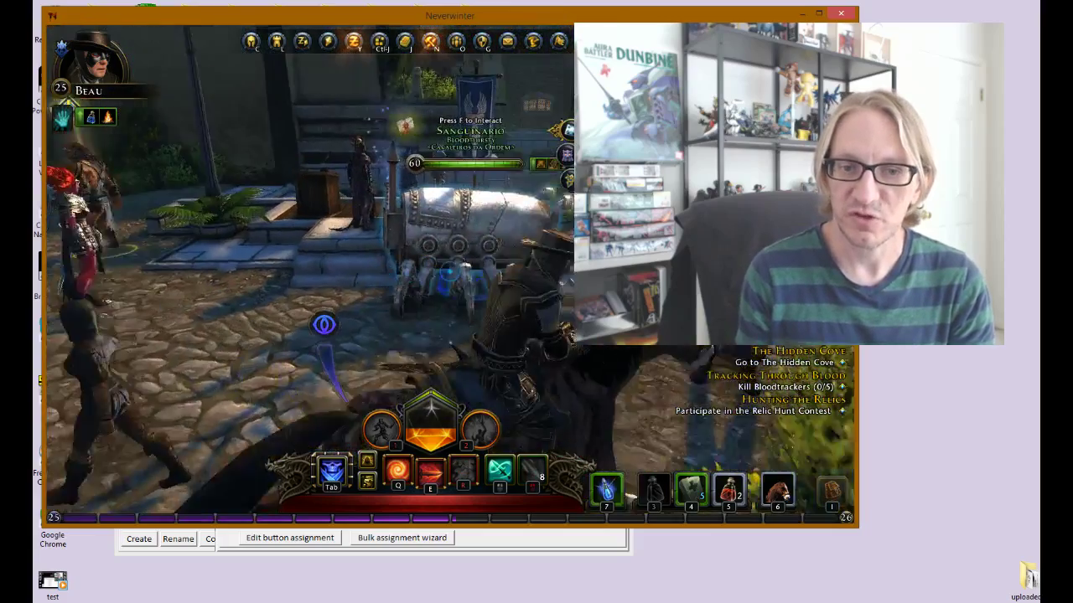
pyautogui.press('w')
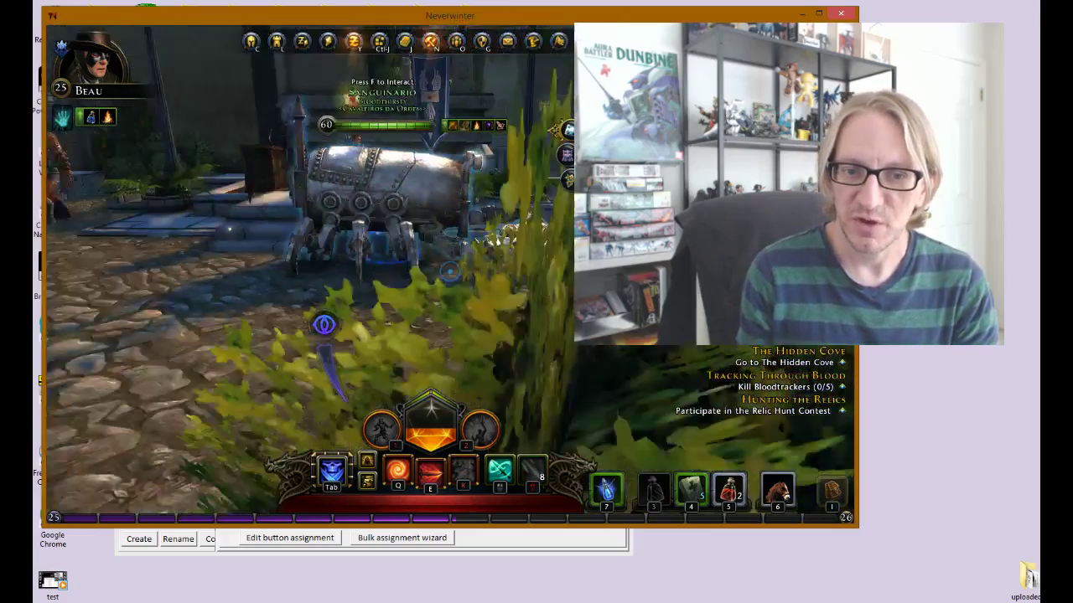
pyautogui.press('w')
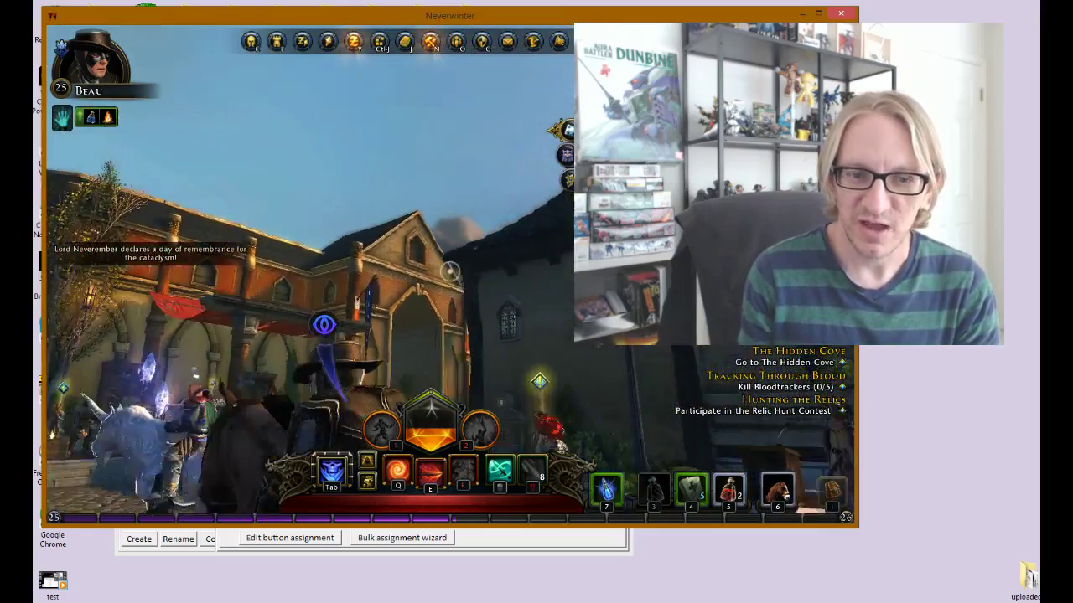
pyautogui.press('w')
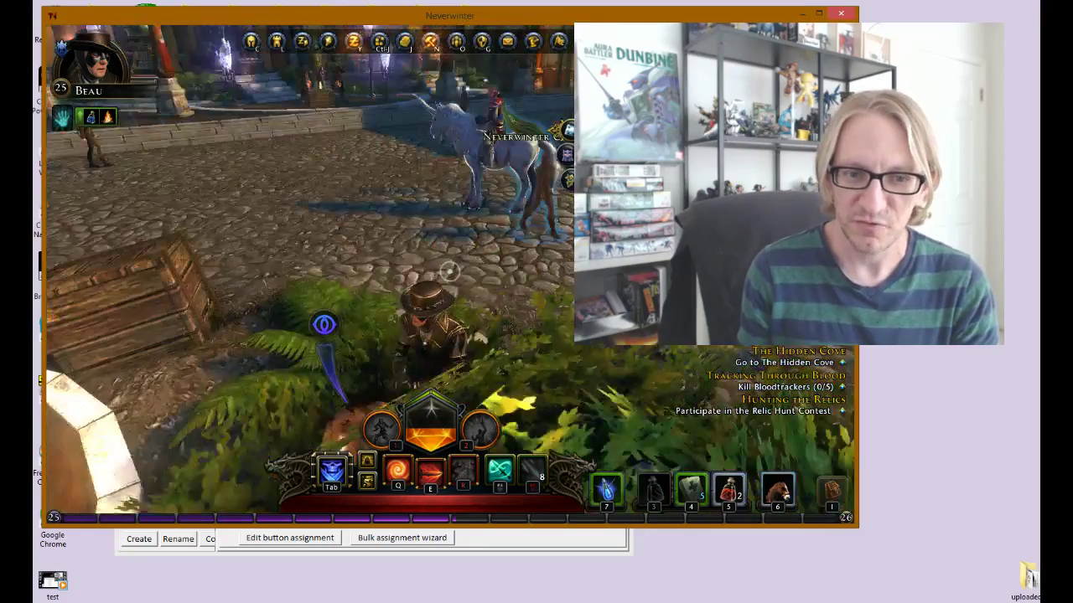
pyautogui.press('w')
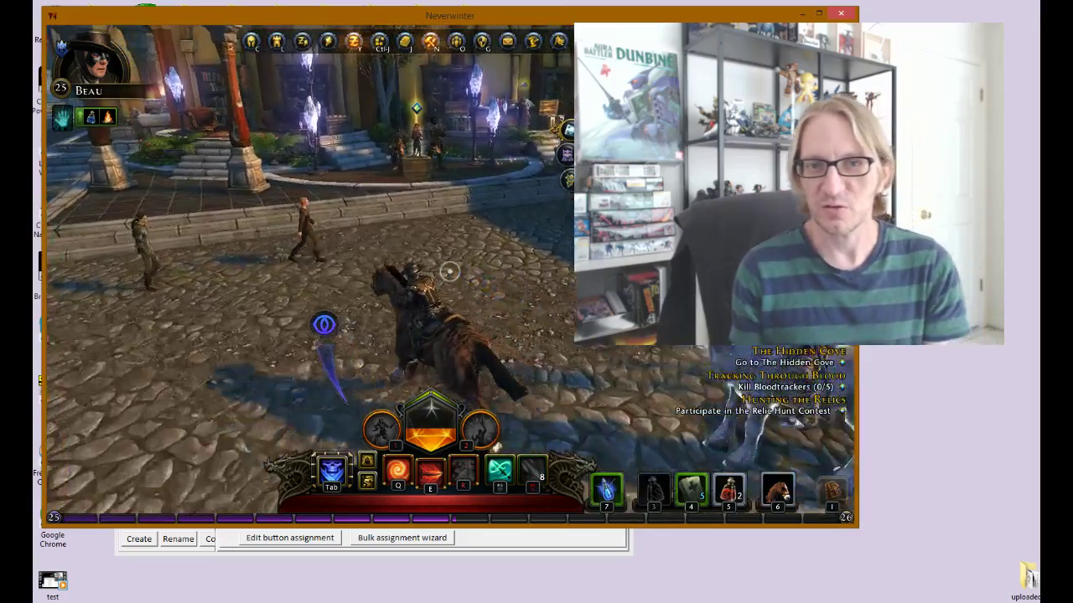
# Ride the horse a little further across the plaza, and switch to JoyToKey to view the profile's stick and POV options.
pyautogui.press('w')
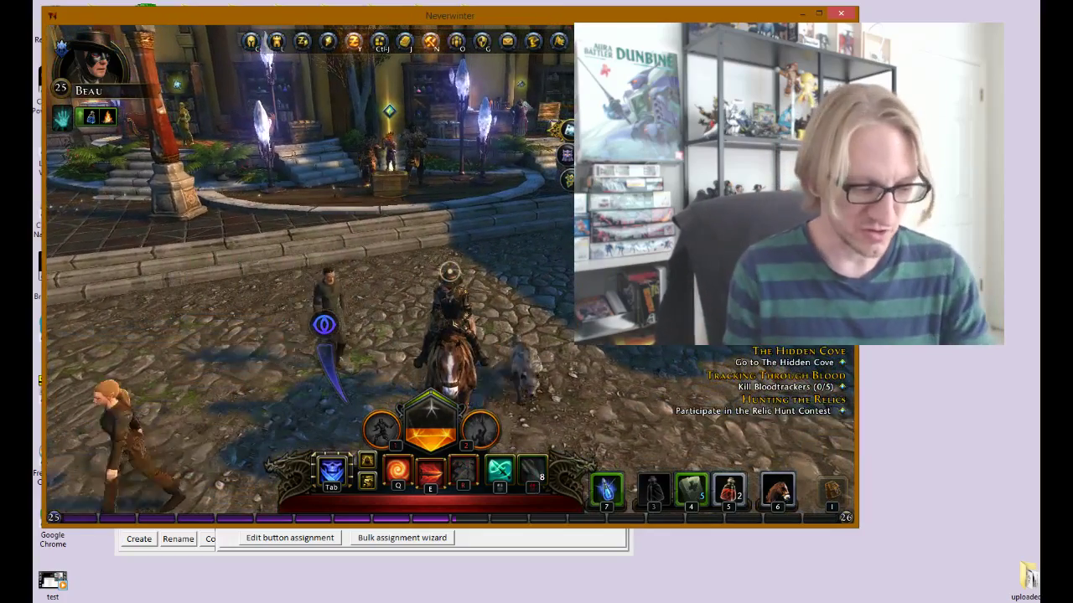
pyautogui.hotkey('alt', 'Tab')
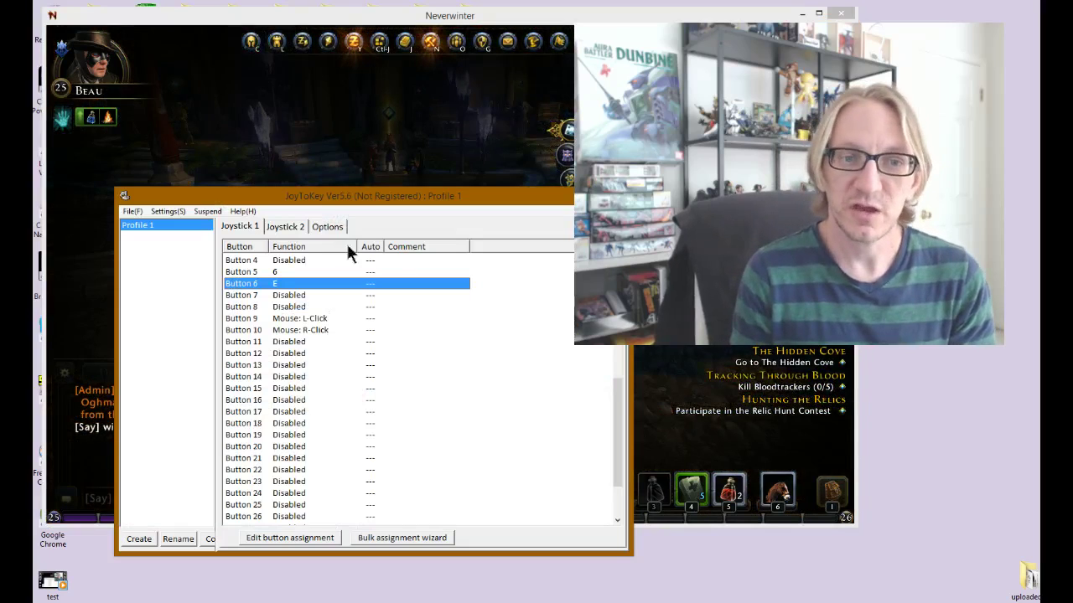
pyautogui.click(328, 225)
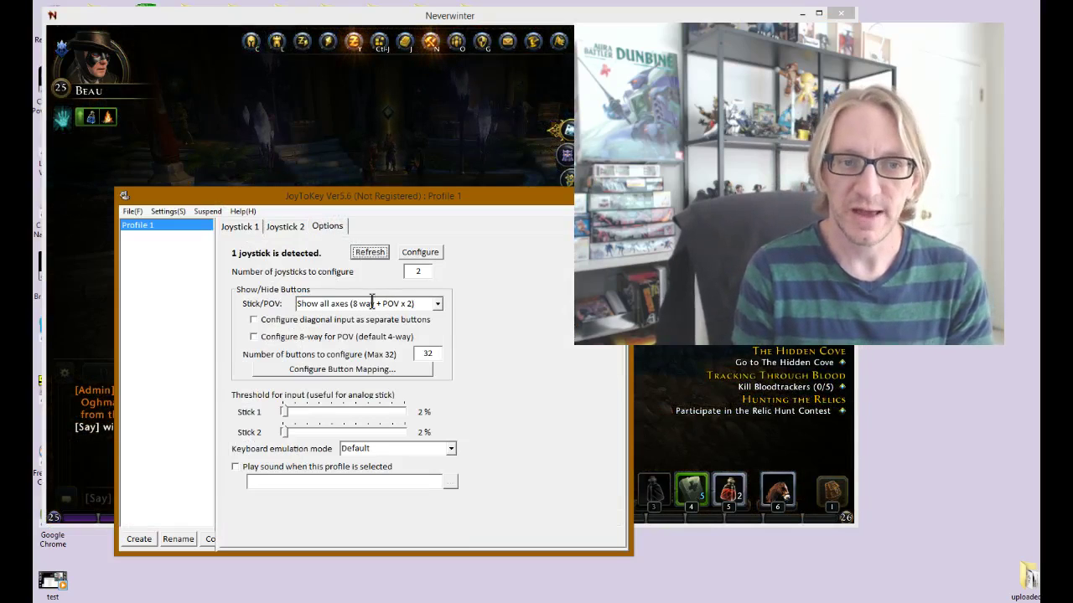
# Open the keyboard assignment for the POV right direction of Joystick 1.
pyautogui.click(256, 235)
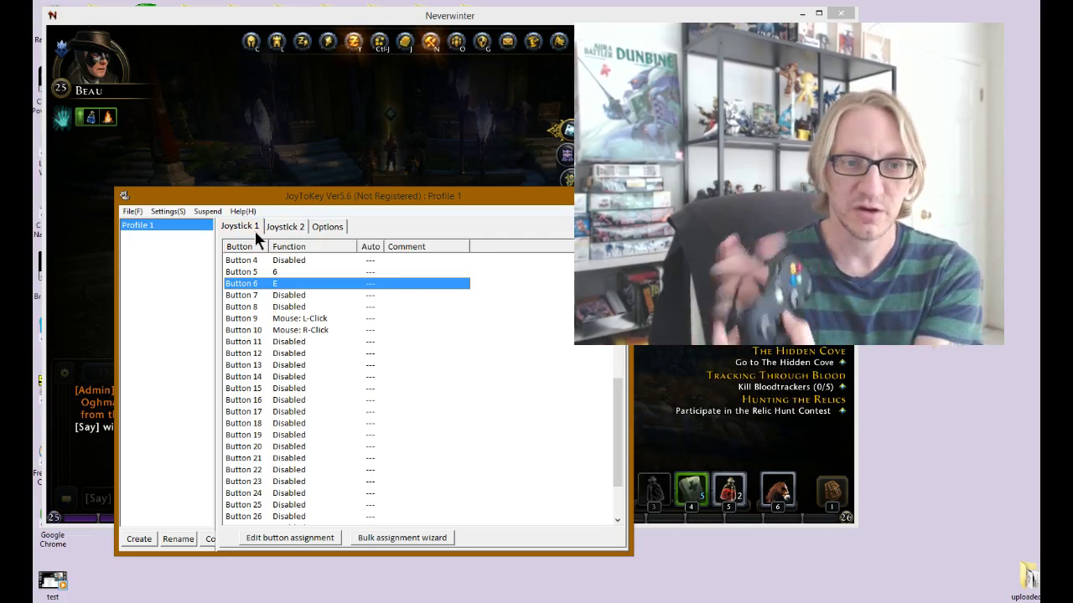
pyautogui.scroll(9, 305, 365)
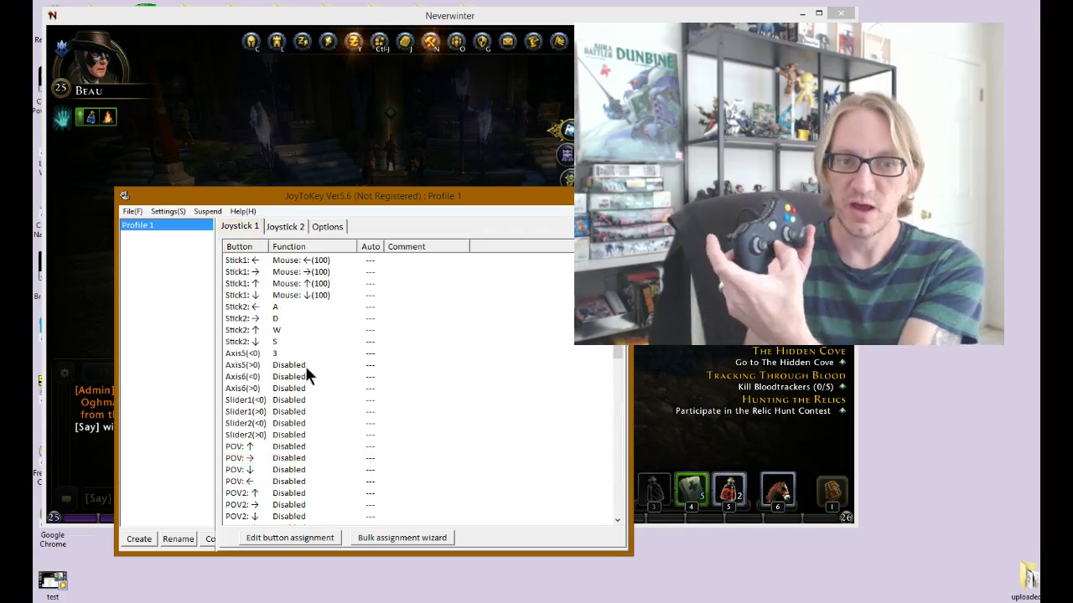
pyautogui.click(287, 459)
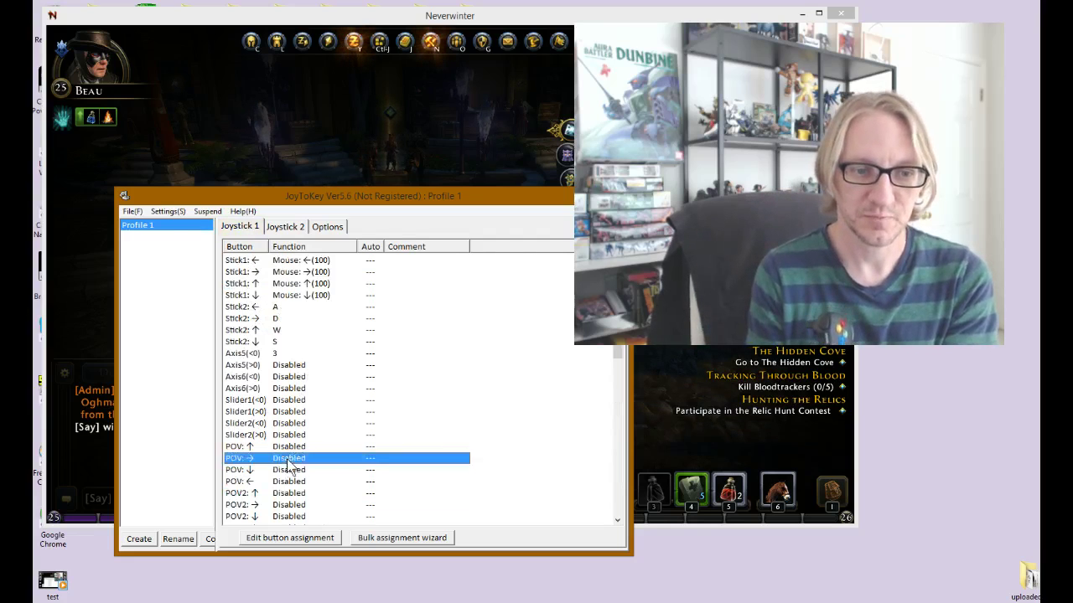
pyautogui.doubleClick(288, 460)
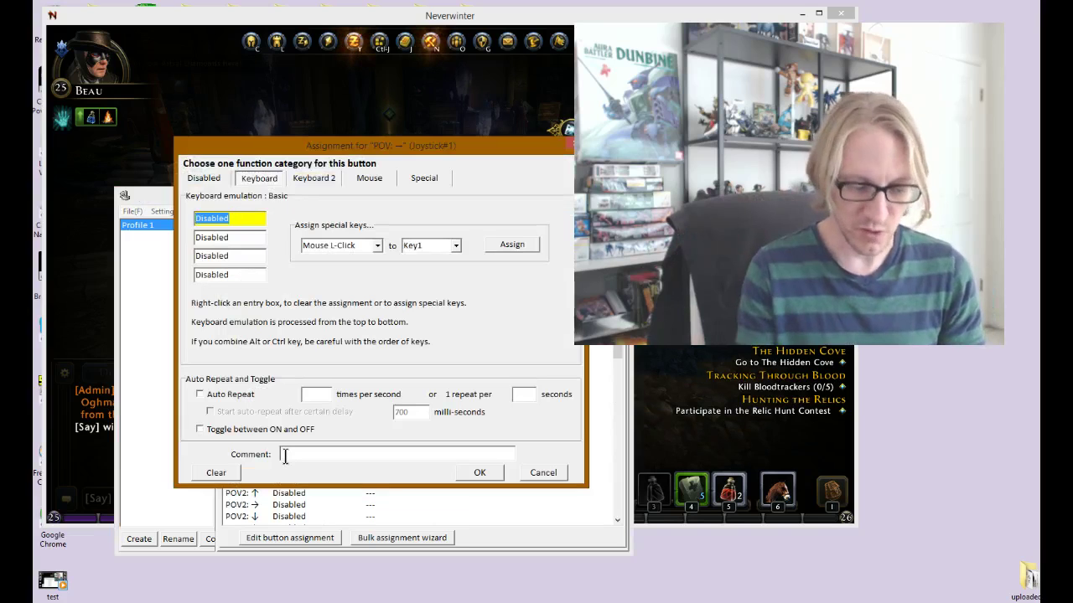